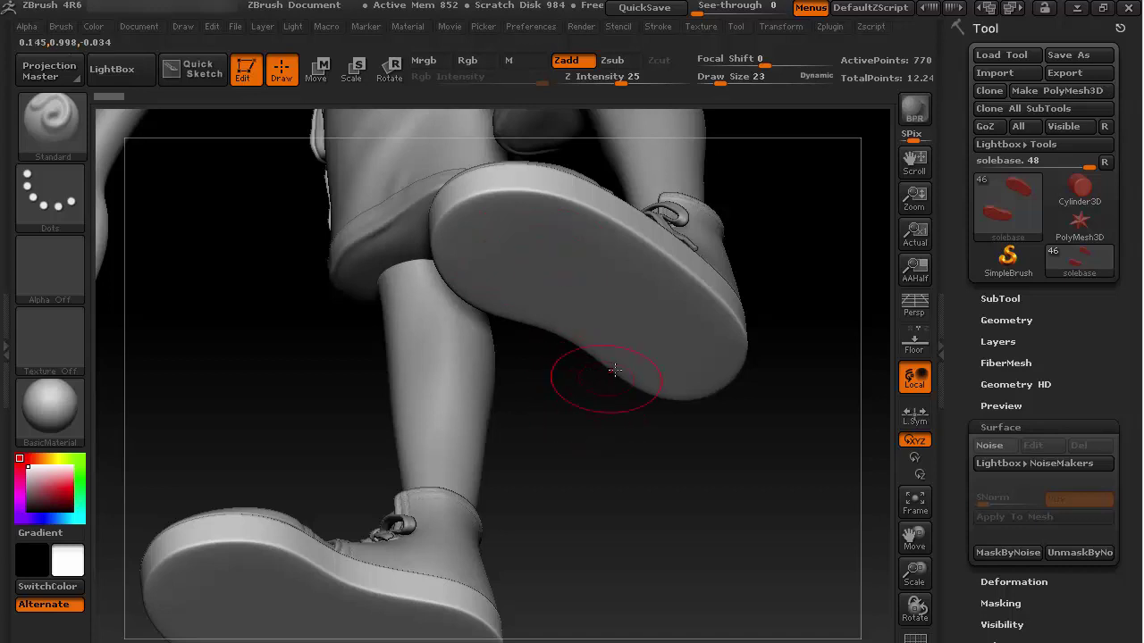
# Step: Expand the Tool palette's Geometry and Surface subpalettes to show the sole's noise settings
pyautogui.moveTo(958, 323); pyautogui.dragTo(958, 279)
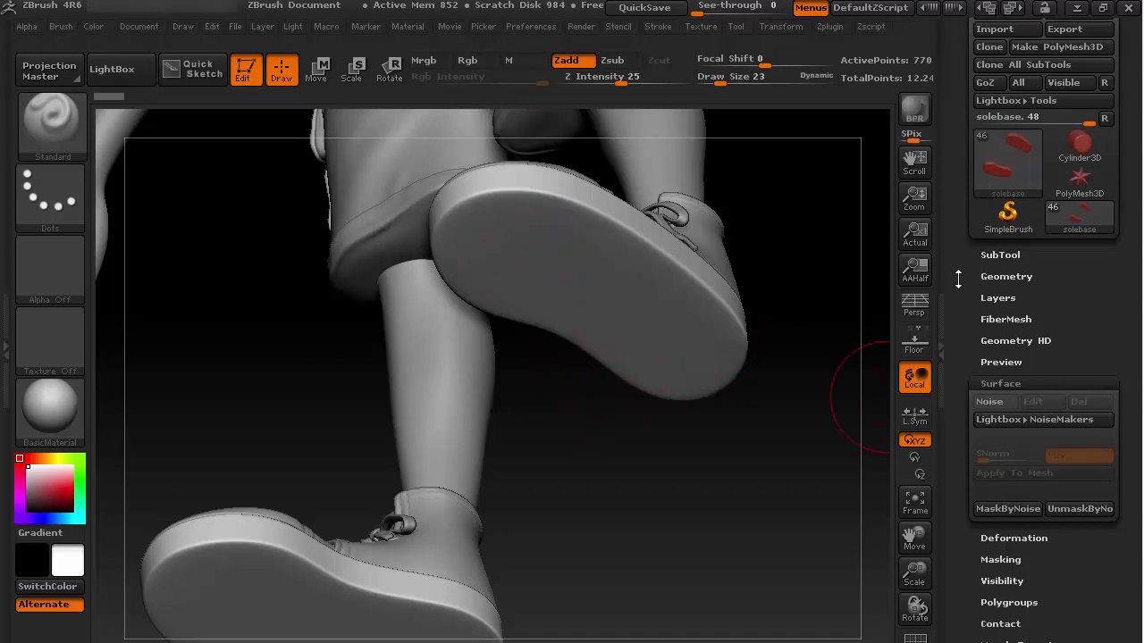
pyautogui.click(983, 277)
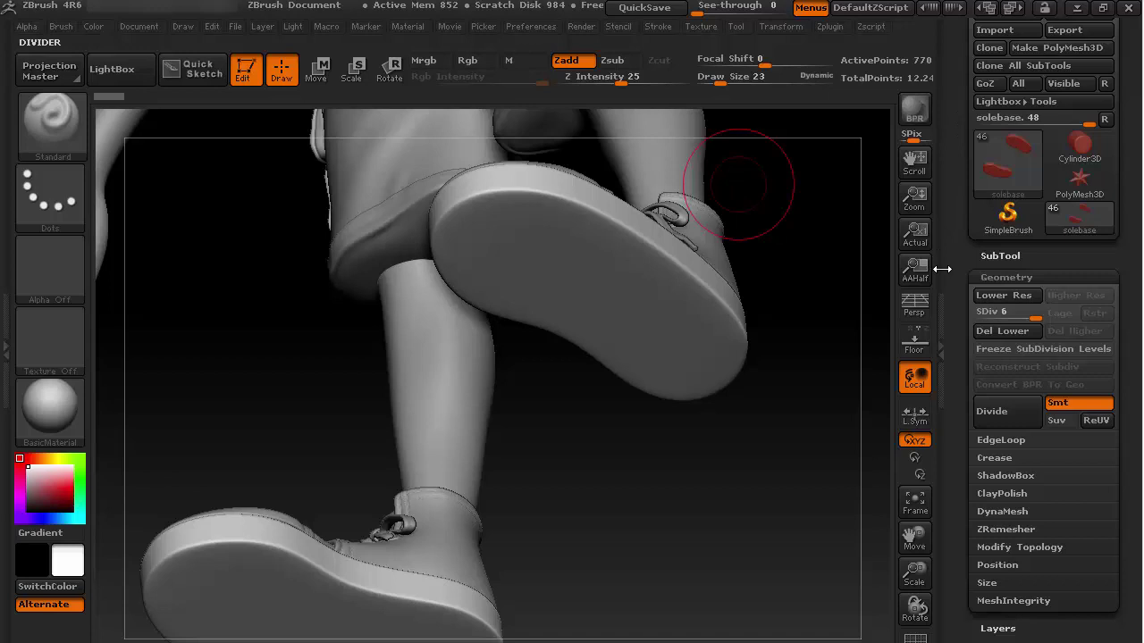
pyautogui.click(940, 263)
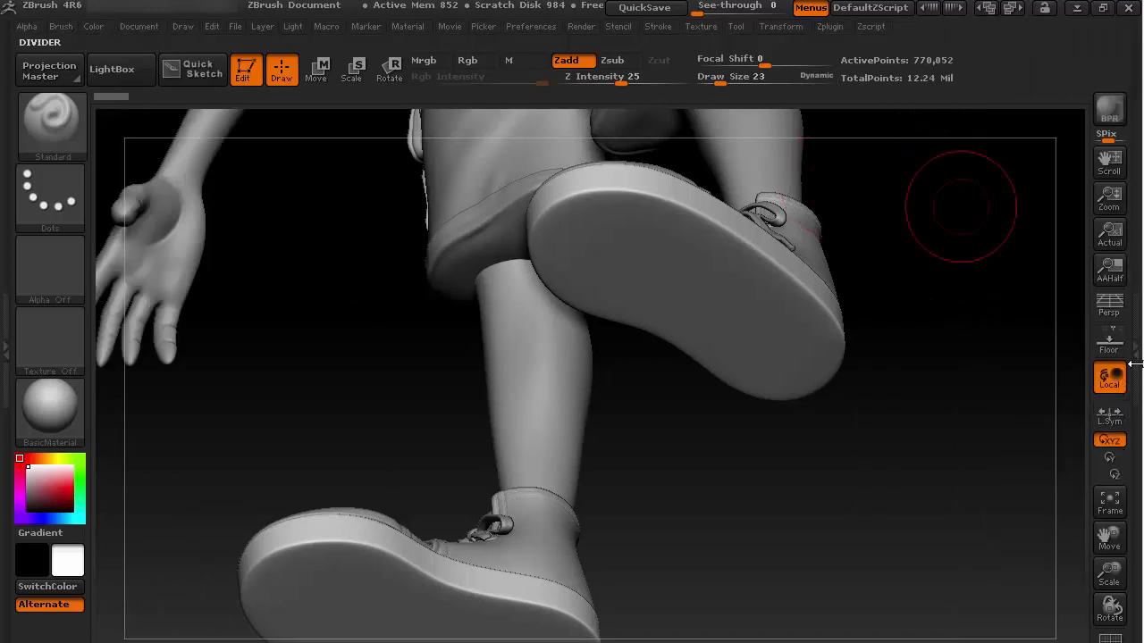
pyautogui.click(1133, 364)
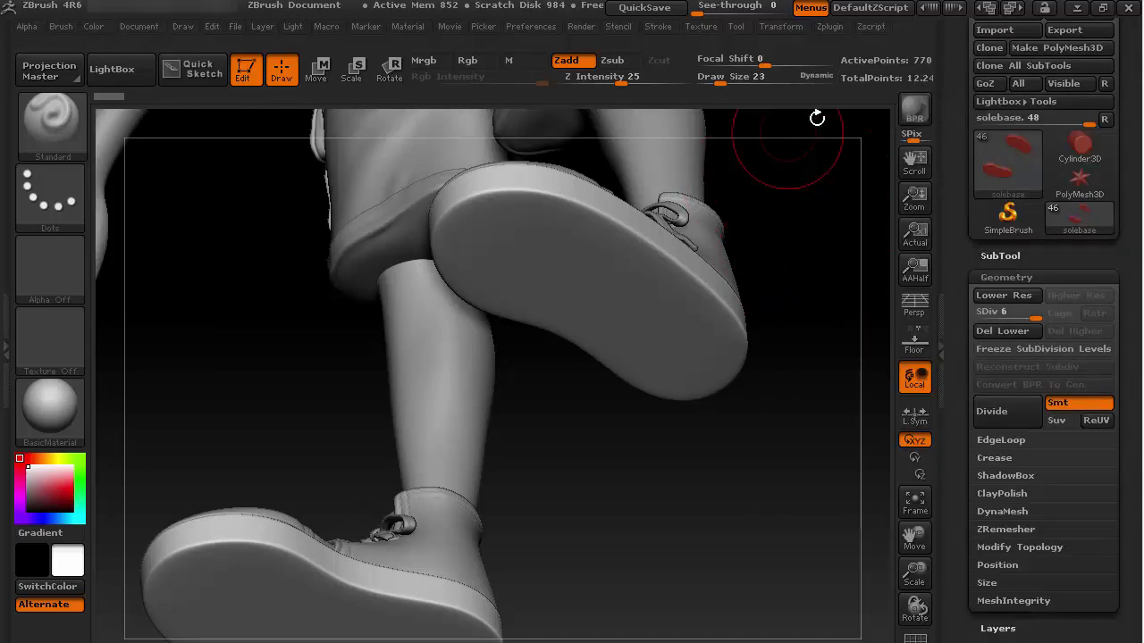
pyautogui.moveTo(973, 351); pyautogui.dragTo(973, 259)
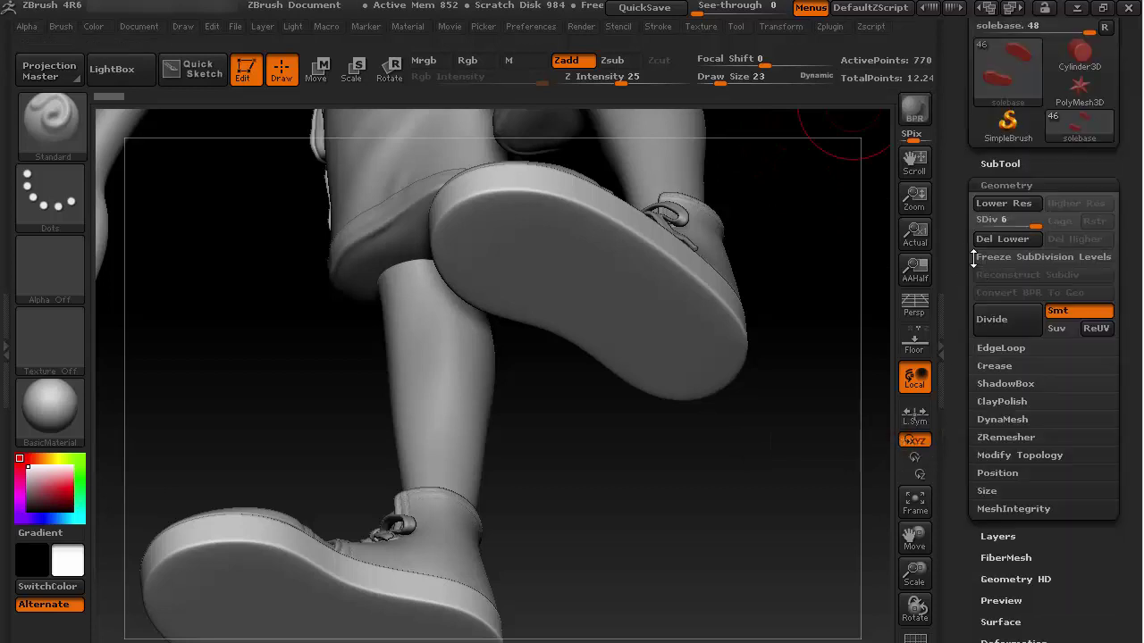
pyautogui.scroll(-3, 974, 258)
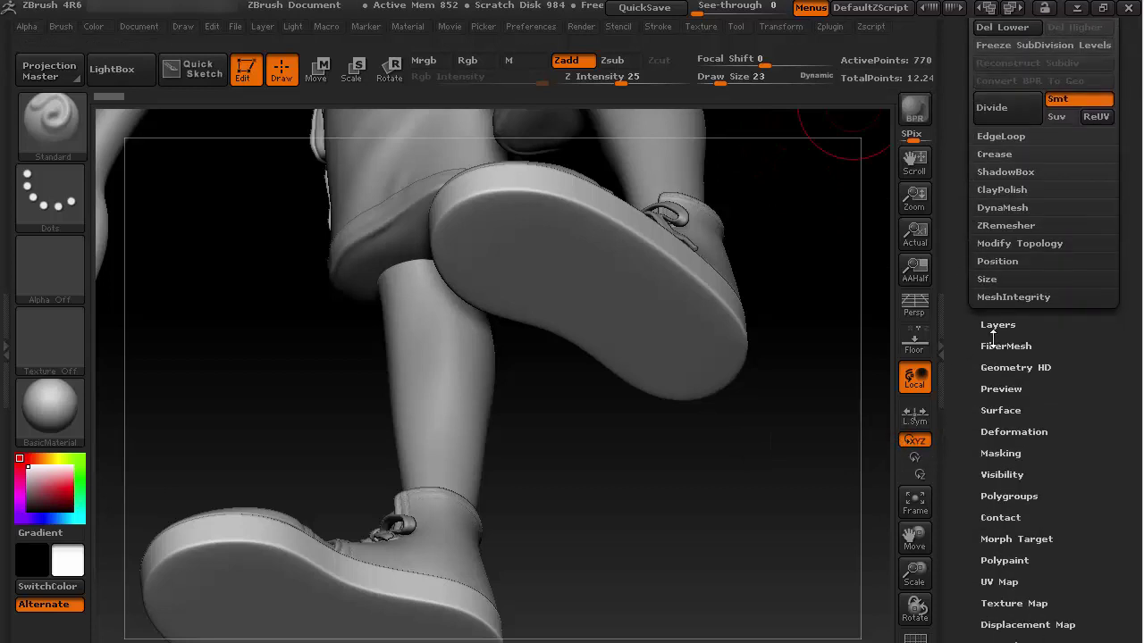
pyautogui.click(1001, 410)
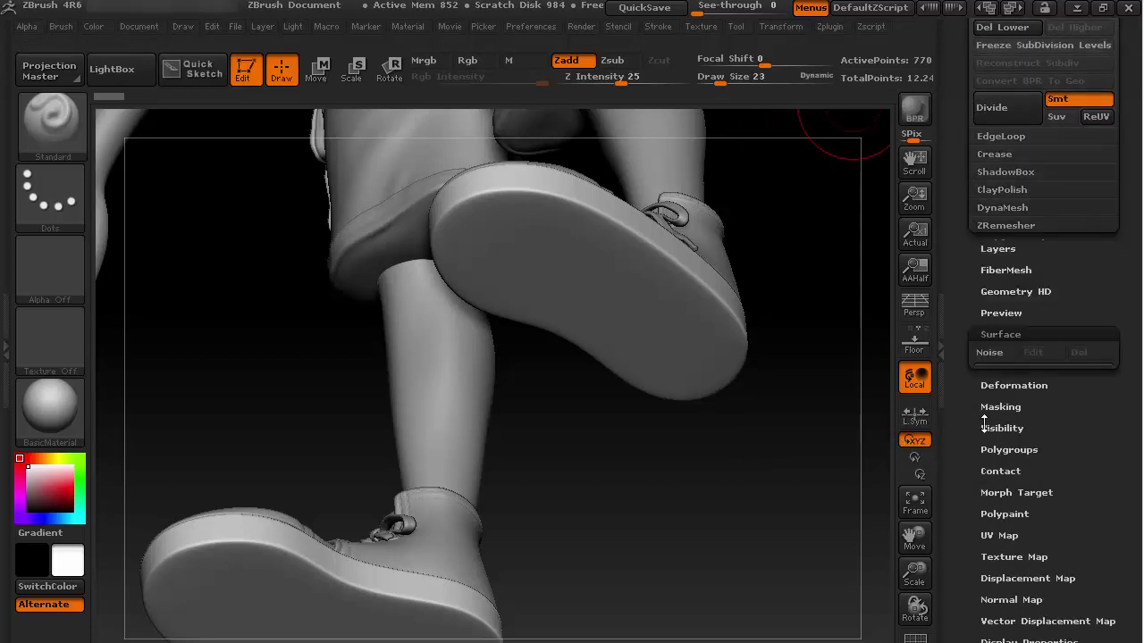
# Step: Load the Noise03.ZNM preset from LightBox NoiseMakers as the sole's surface noise
pyautogui.scroll(2, 974, 346)
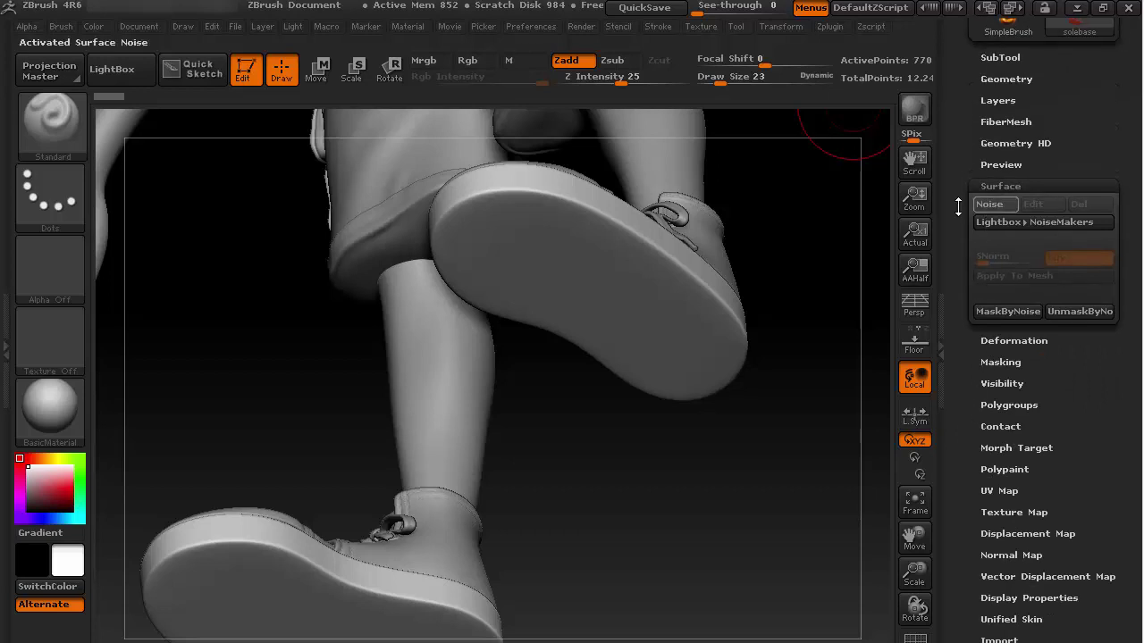
pyautogui.click(1032, 223)
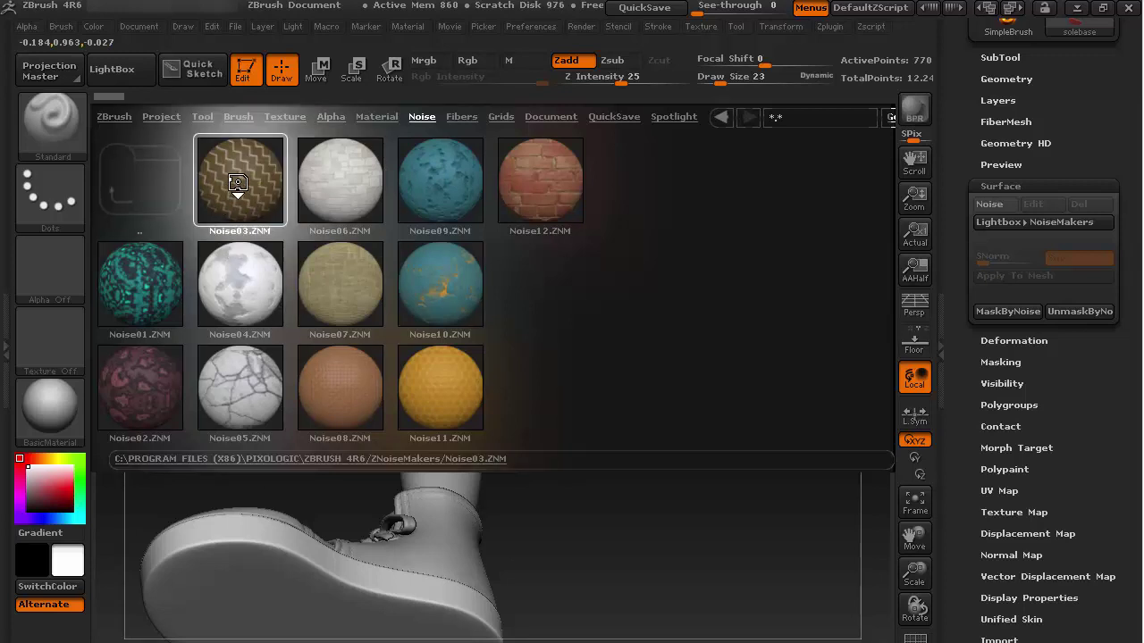
pyautogui.doubleClick(236, 234)
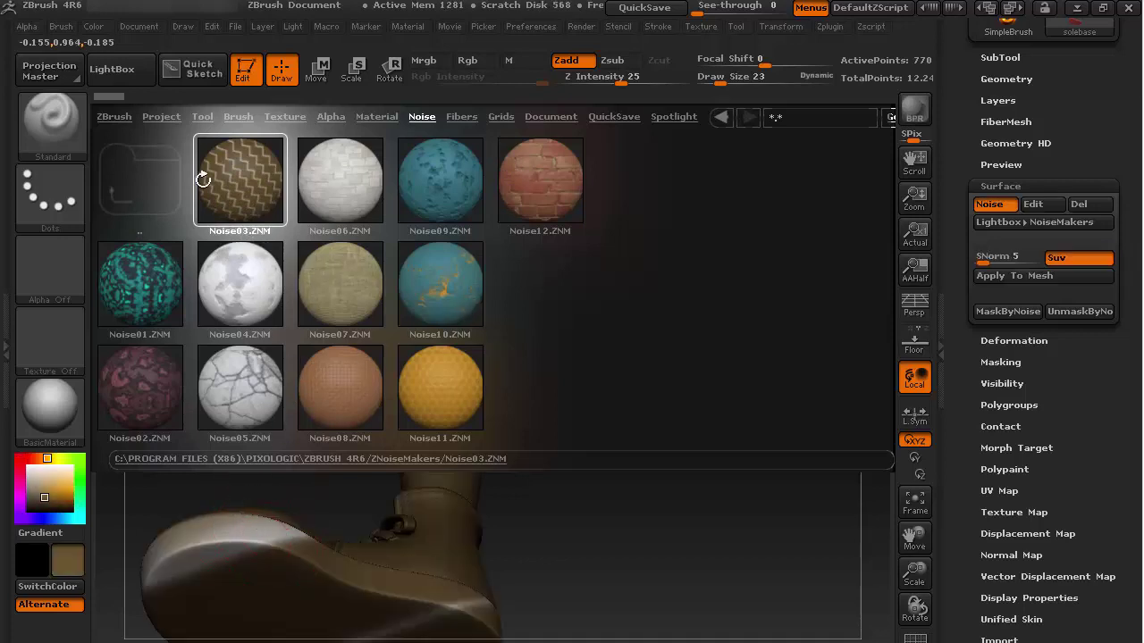
pyautogui.click(125, 75)
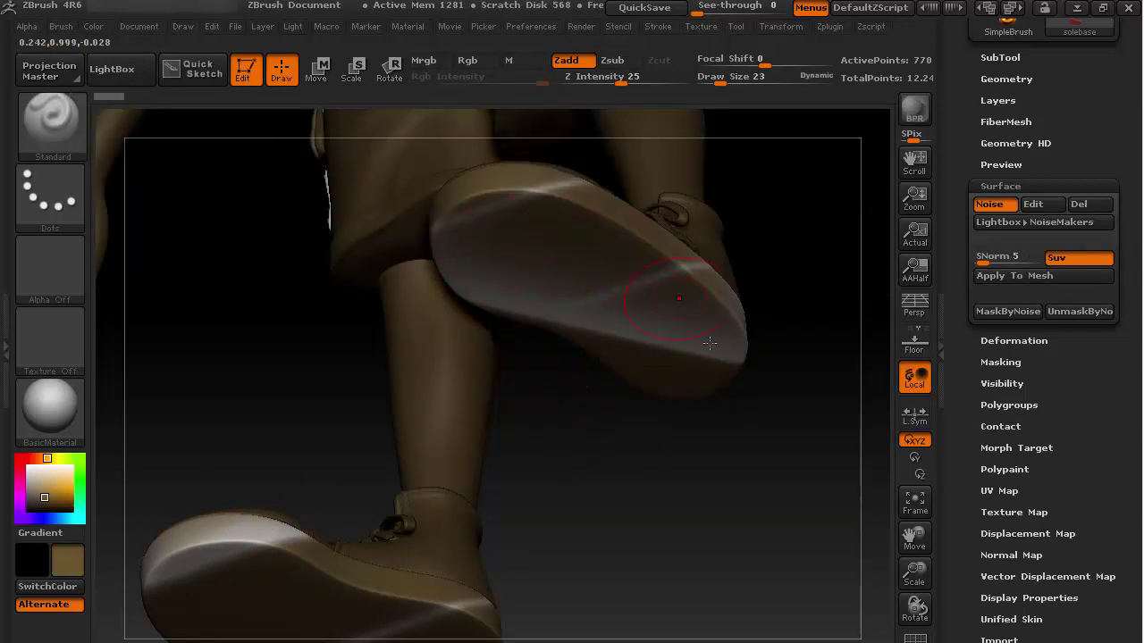
# Step: In the NoisePlug editor, replace the noise alpha with sourceimages/sole_Alpha.jpg
pyautogui.click(1037, 205)
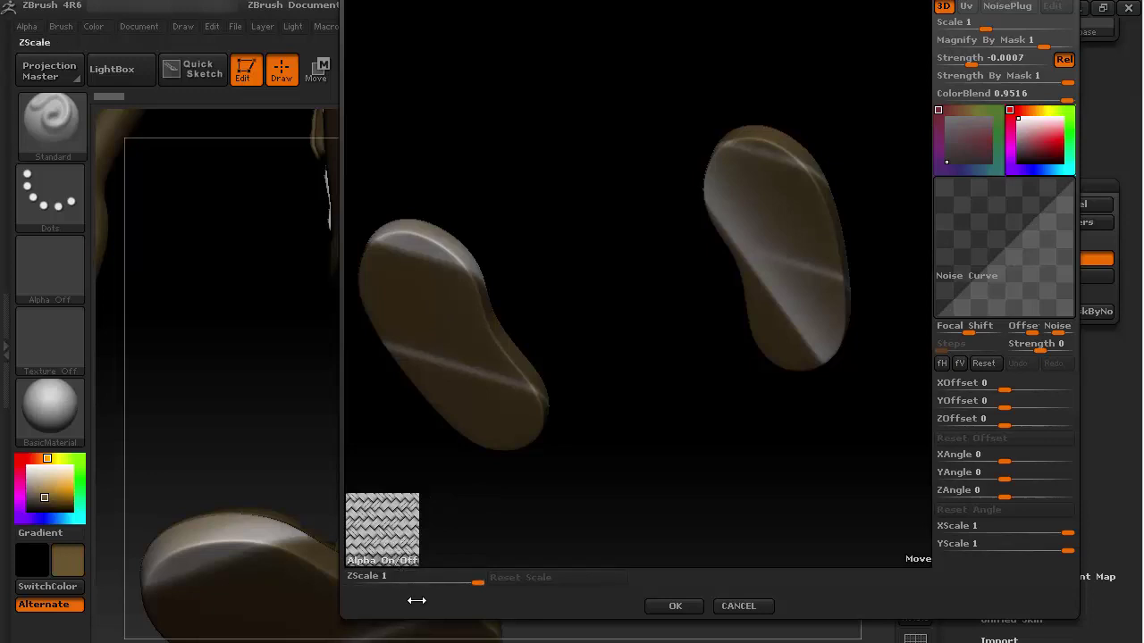
pyautogui.click(404, 560)
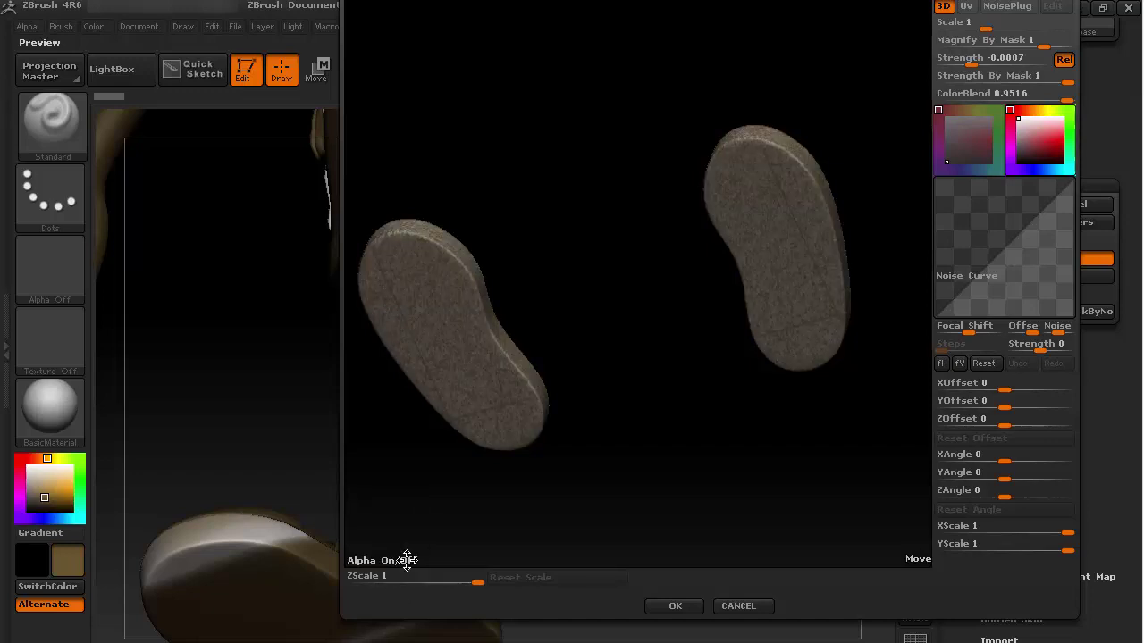
pyautogui.click(405, 563)
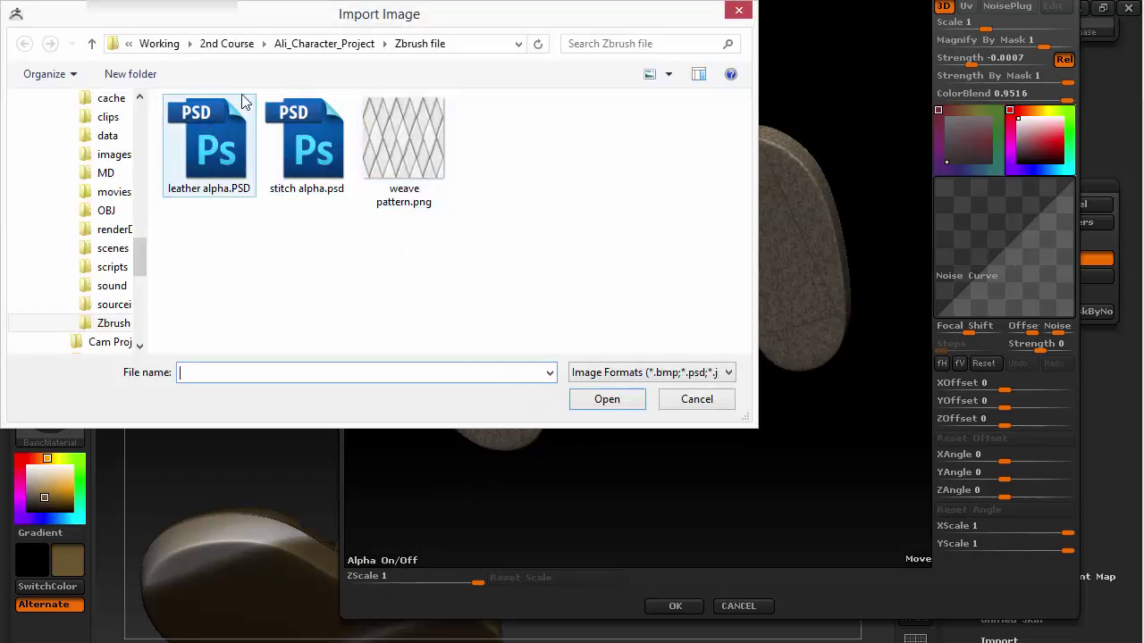
pyautogui.click(355, 49)
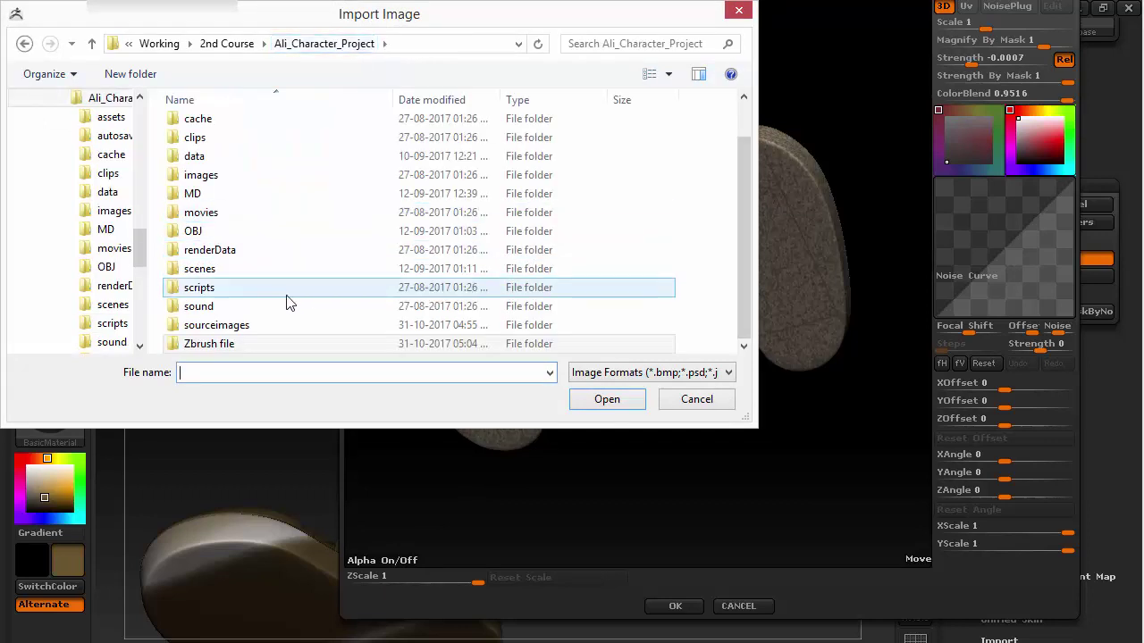
pyautogui.click(251, 329)
pyautogui.doubleClick(251, 329)
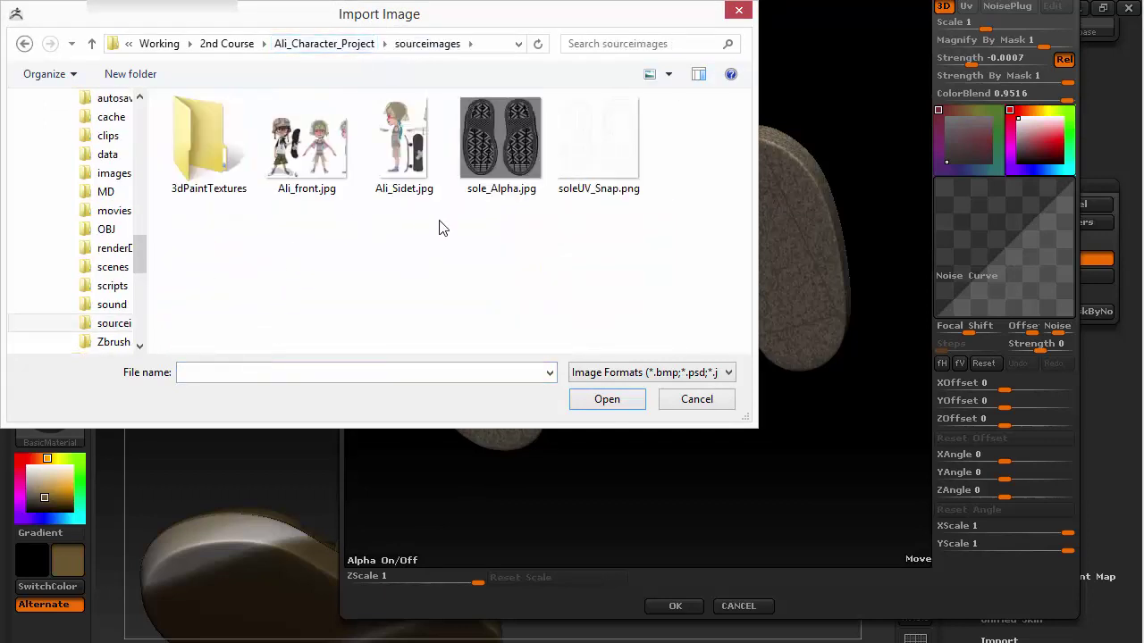
pyautogui.click(479, 160)
pyautogui.click(609, 402)
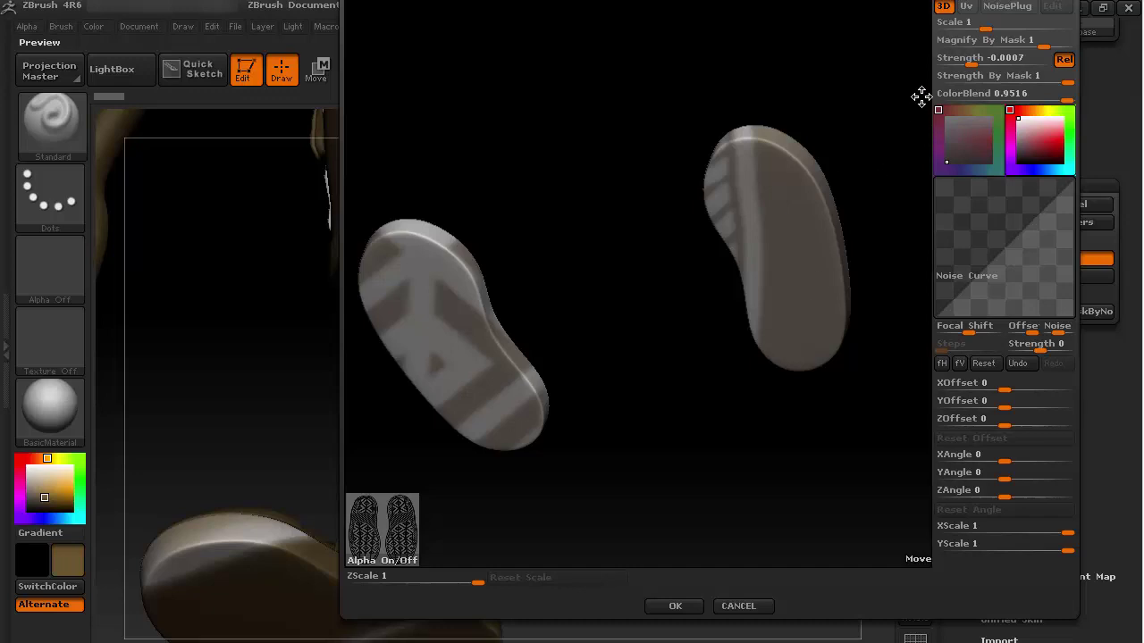
# Step: Switch the noise to UV mapping and move the soles within the noise preview
pyautogui.click(967, 8)
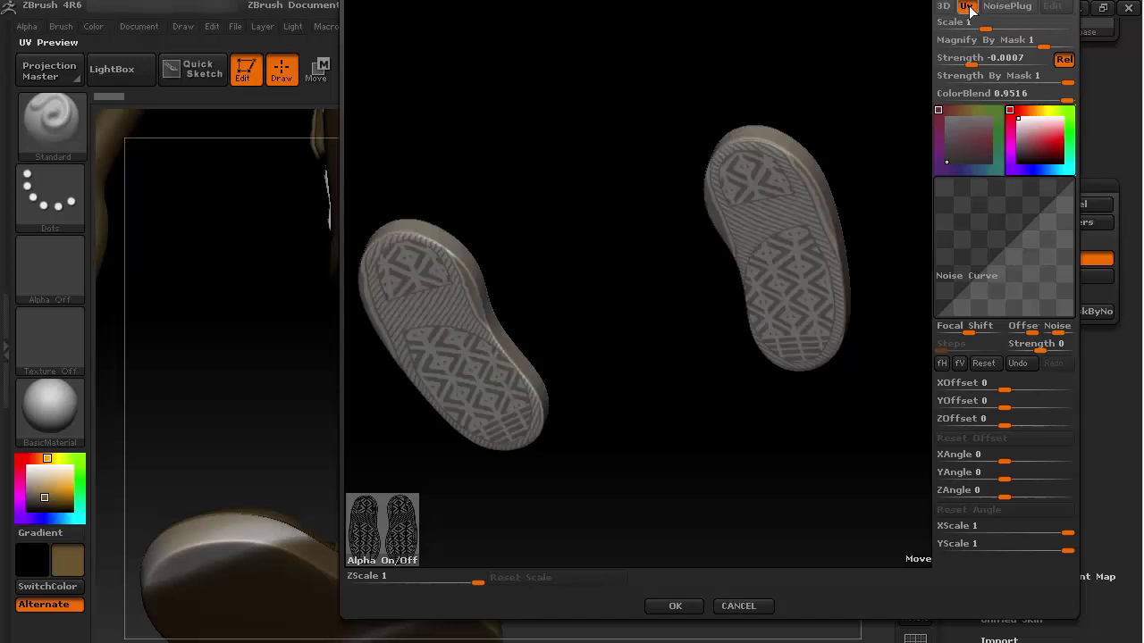
pyautogui.moveTo(820, 381); pyautogui.dragTo(866, 356)
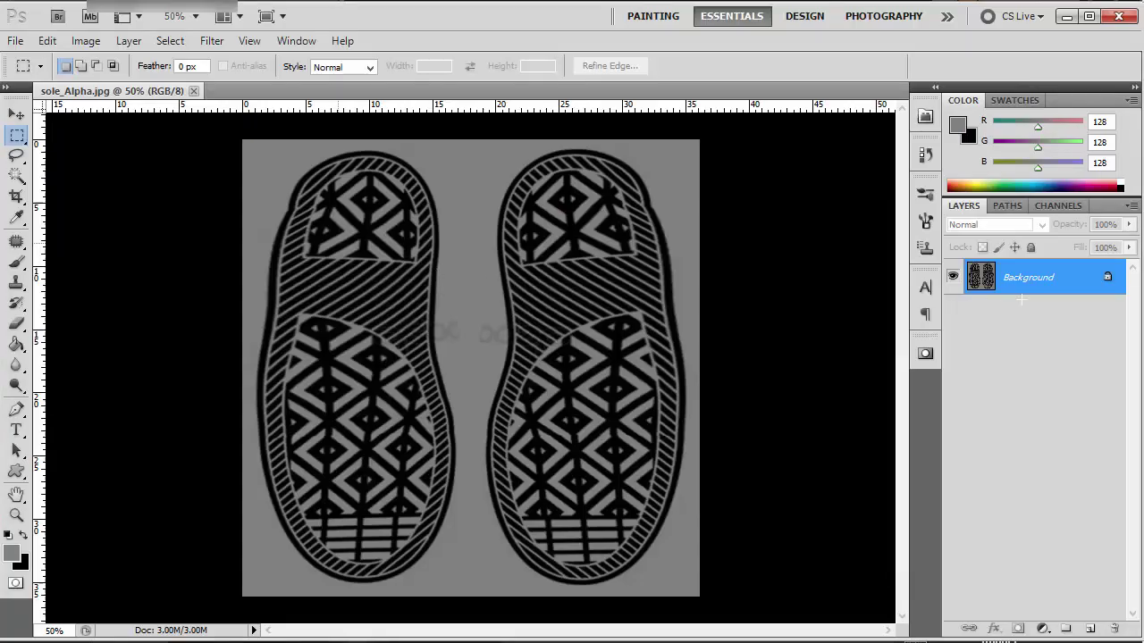
# Step: Convert the background to Layer 0 and flip the tread image vertically
pyautogui.doubleClick(1064, 284)
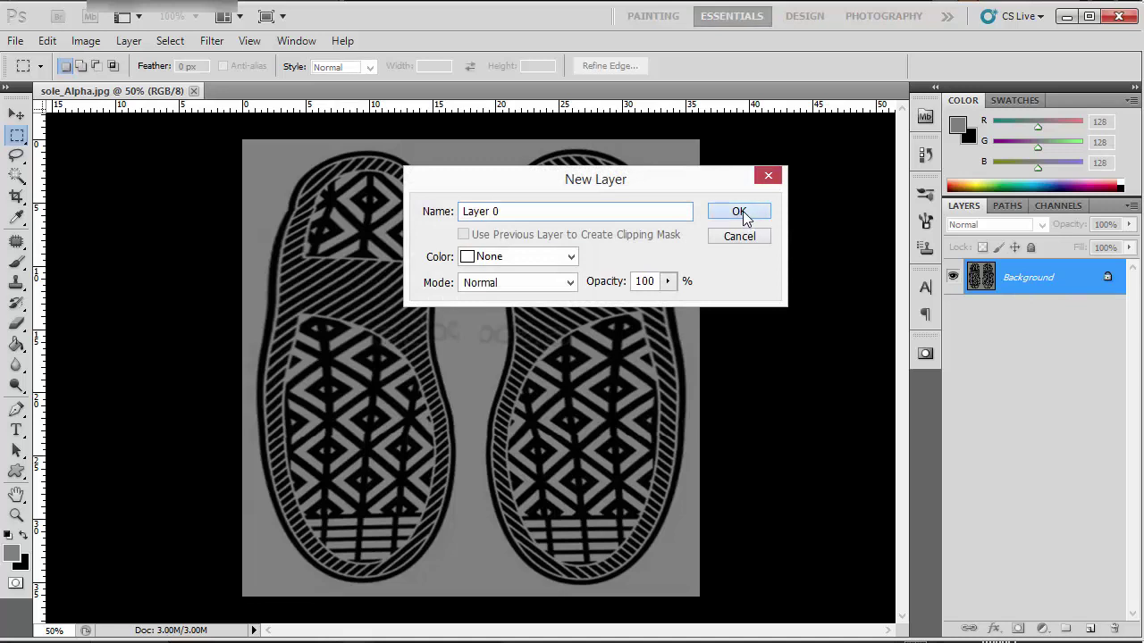
pyautogui.click(742, 215)
pyautogui.hotkey('ctrl', 't')
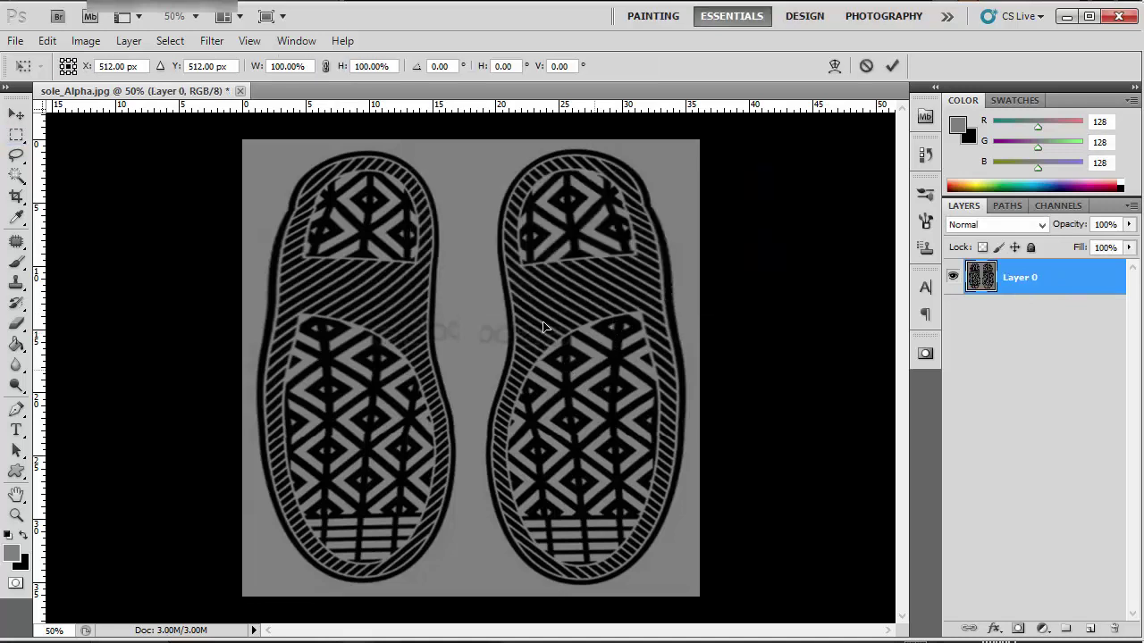
pyautogui.rightClick(473, 305)
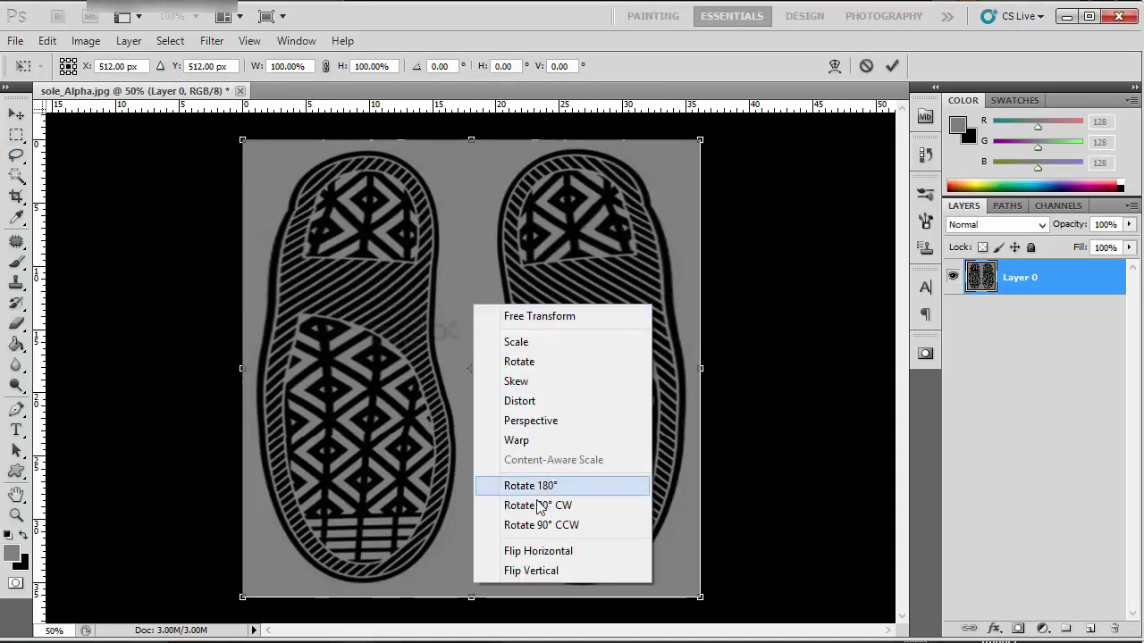
pyautogui.click(531, 571)
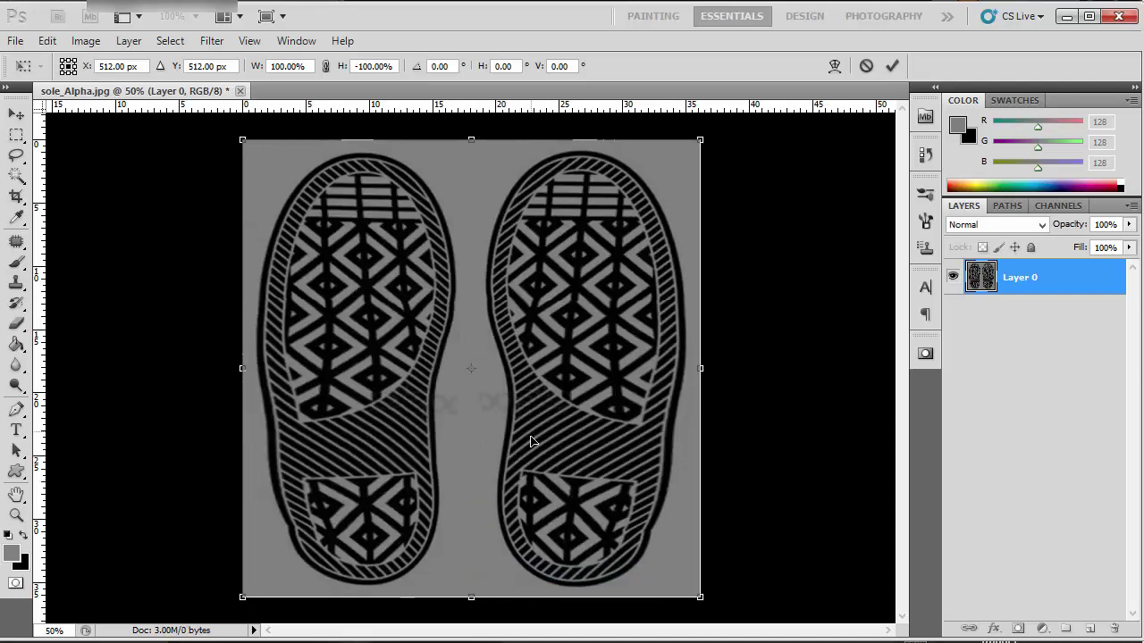
pyautogui.press('Return')
# Step: Save the image as JPEG, replacing the existing sole_Alpha.jpg
pyautogui.hotkey('ctrl', 'shift', 's')
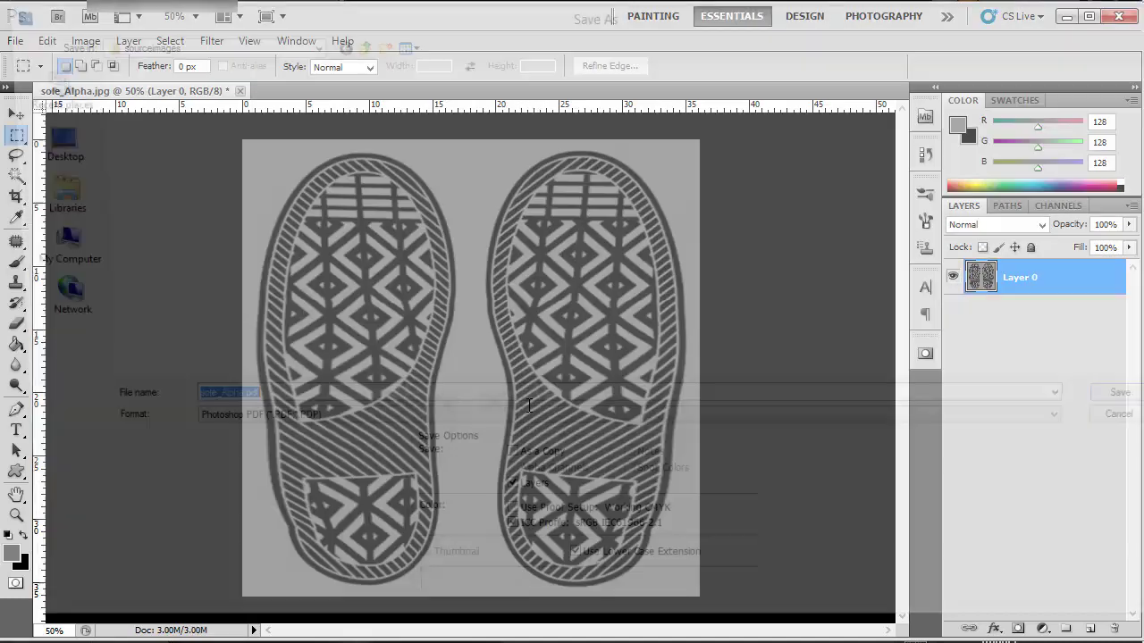
pyautogui.click(405, 429)
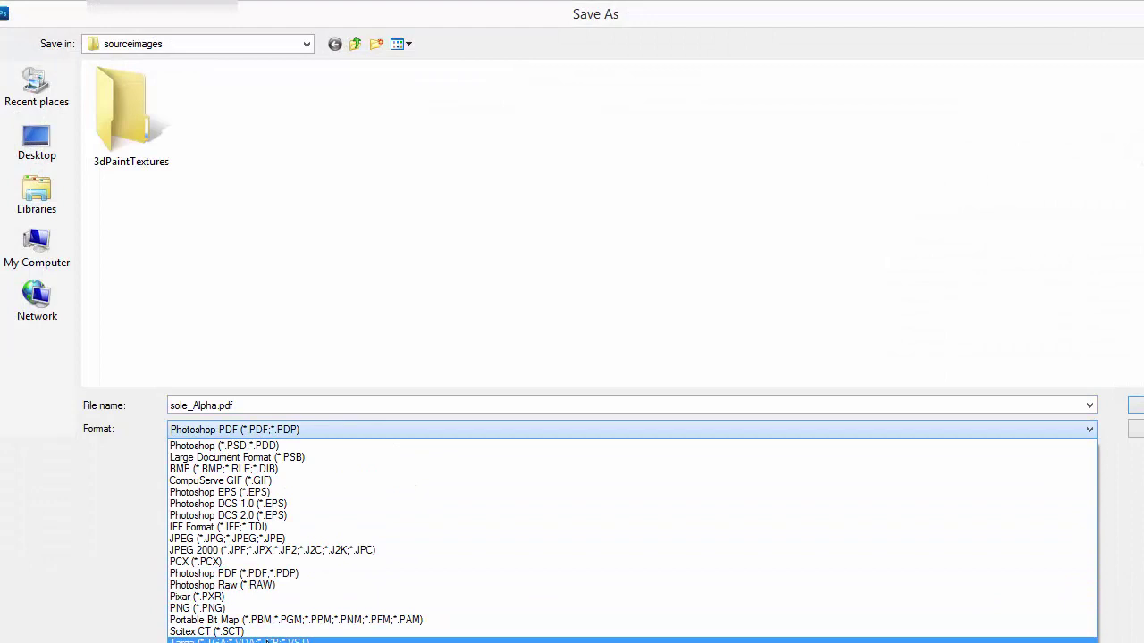
pyautogui.click(228, 539)
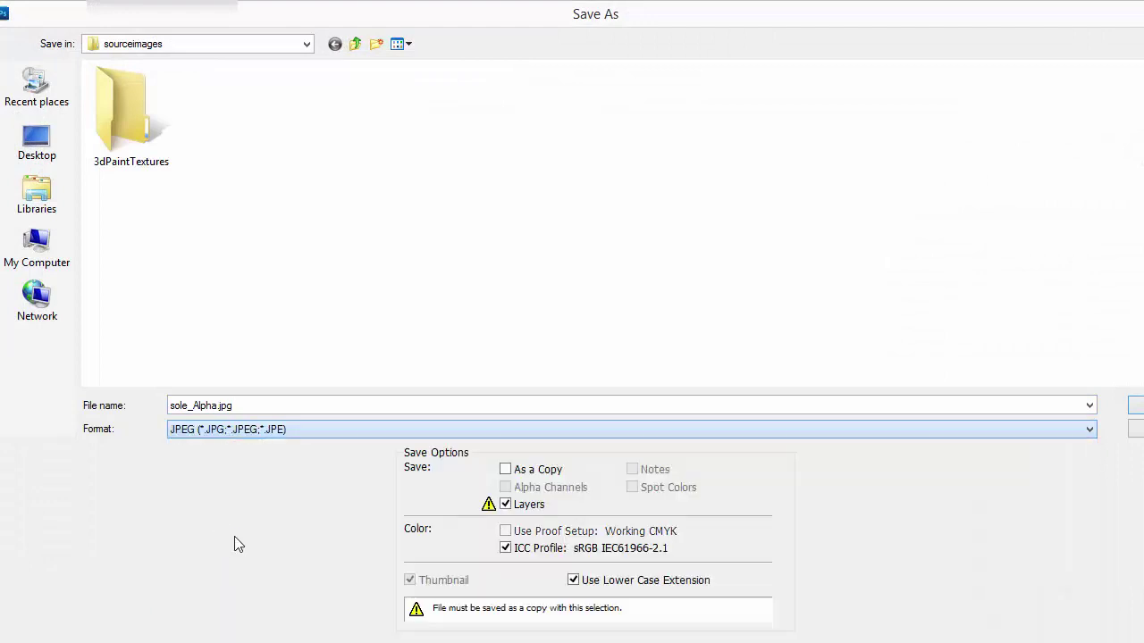
pyautogui.doubleClick(402, 139)
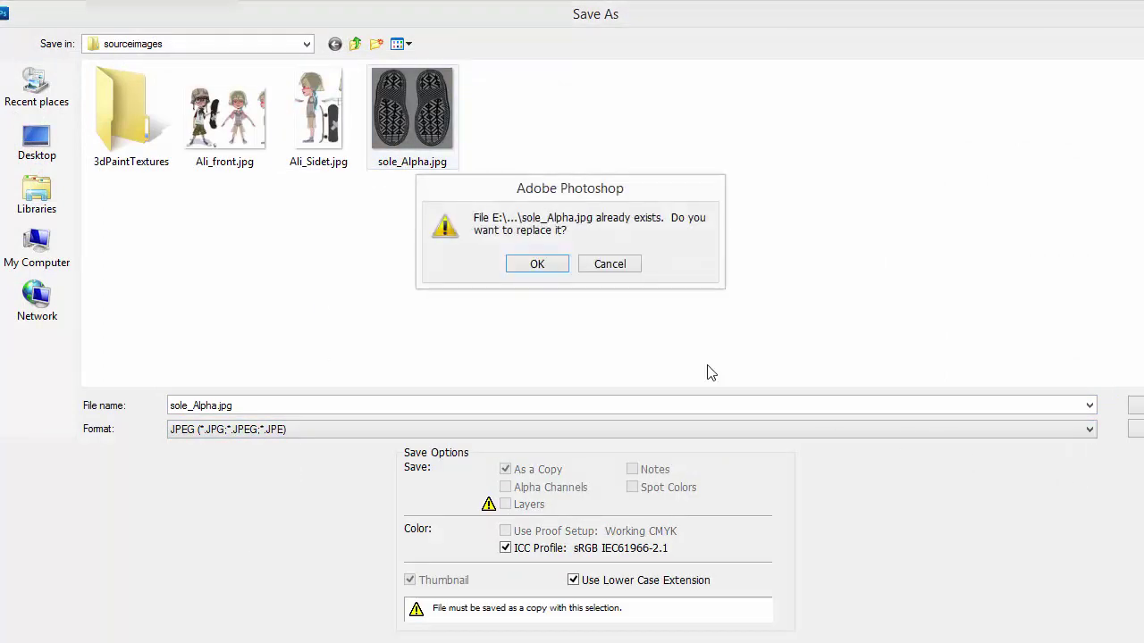
pyautogui.click(555, 267)
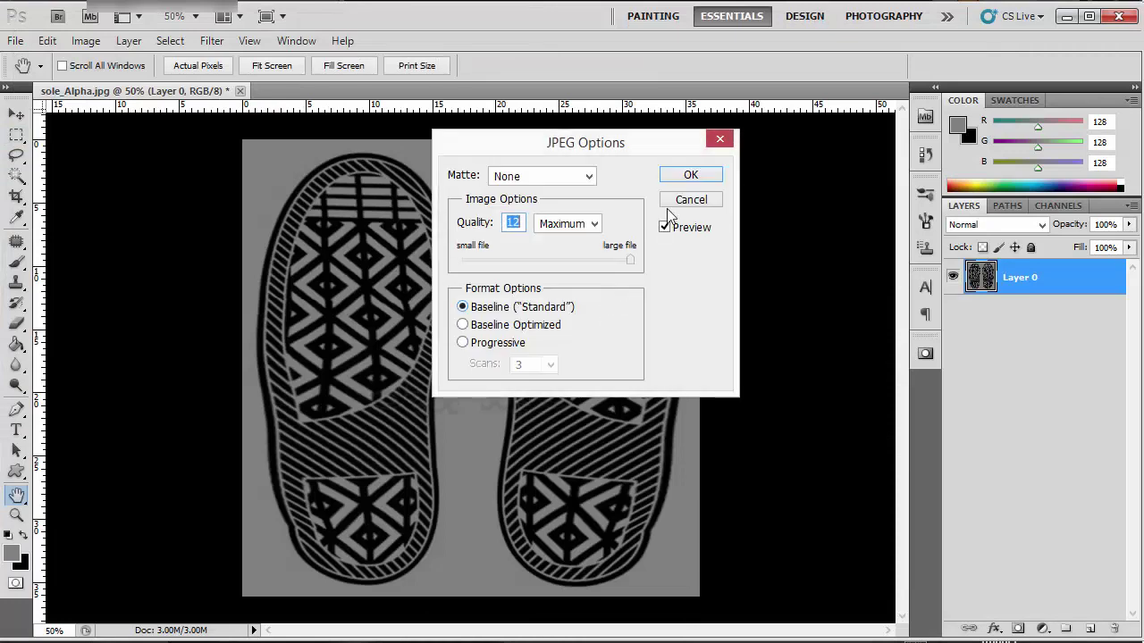
pyautogui.click(685, 181)
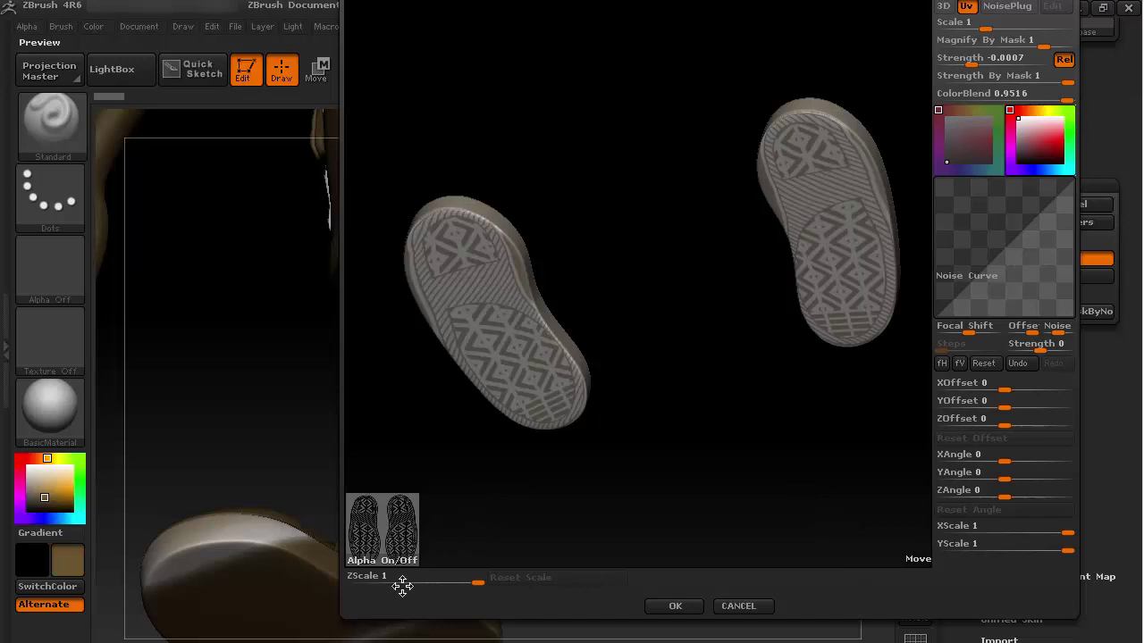
# Step: Swap the old alpha for the updated sole_Alpha.jpg tread image
pyautogui.click(399, 561)
pyautogui.click(442, 547)
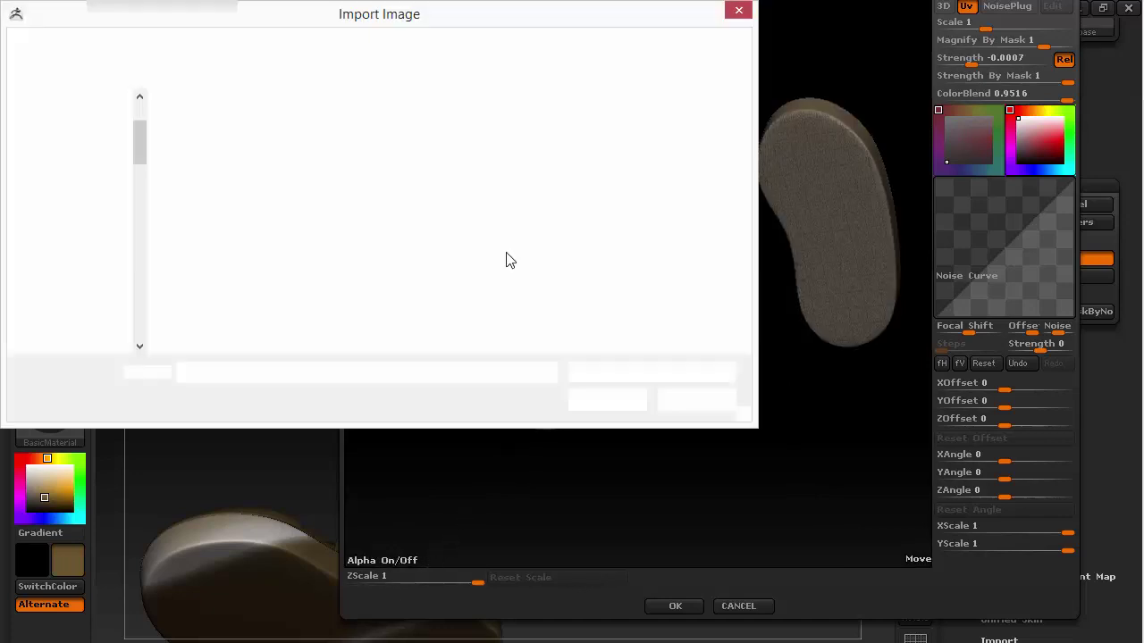
pyautogui.doubleClick(498, 135)
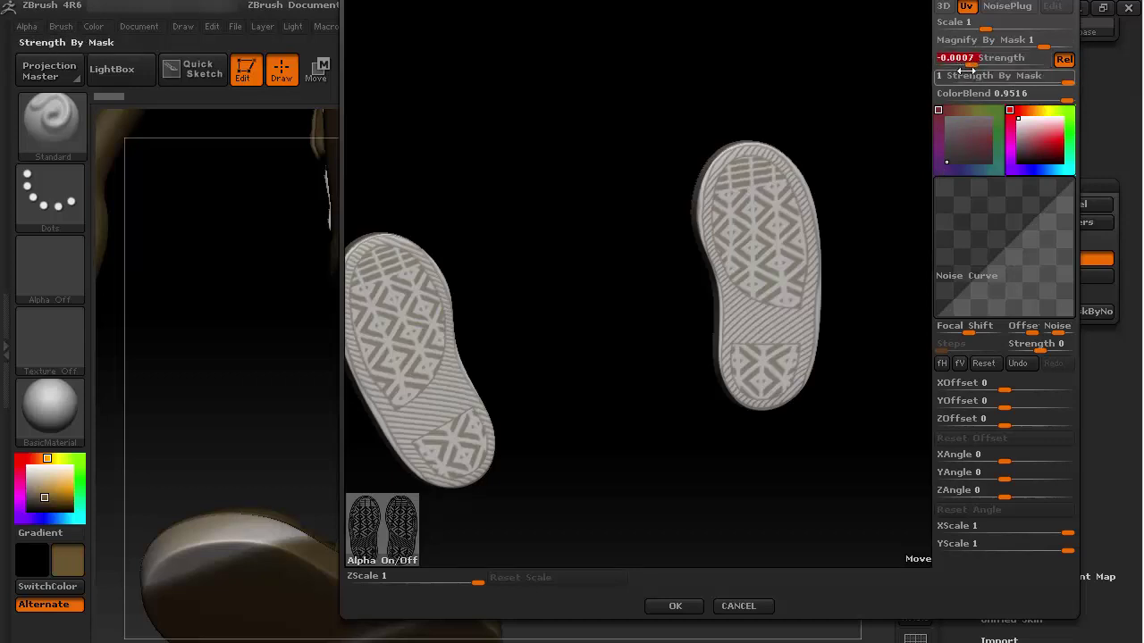
# Step: Set the noise strength to 0.02, recentre the soles in the preview and accept
pyautogui.write('.02')
pyautogui.press('Return')
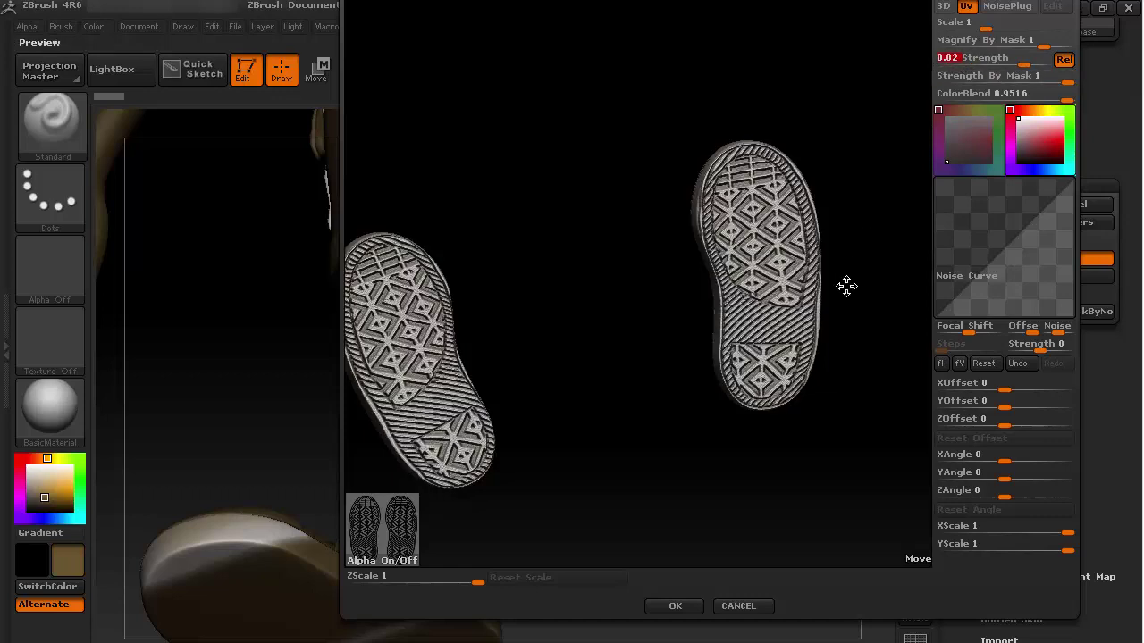
pyautogui.moveTo(867, 282); pyautogui.dragTo(869, 237)
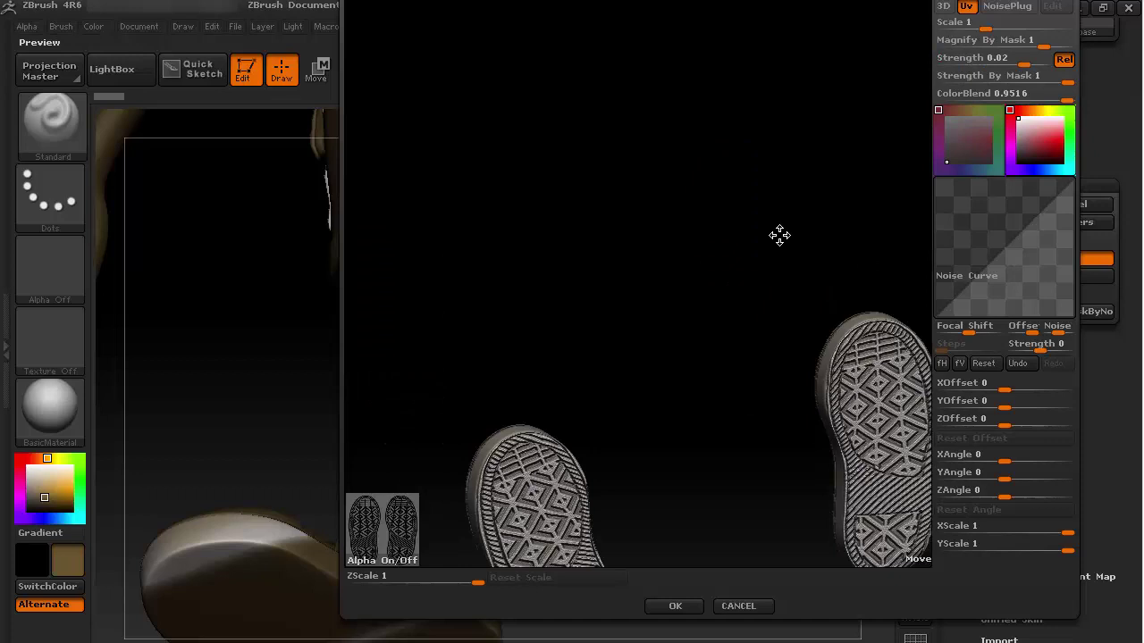
pyautogui.moveTo(763, 210); pyautogui.dragTo(894, 170)
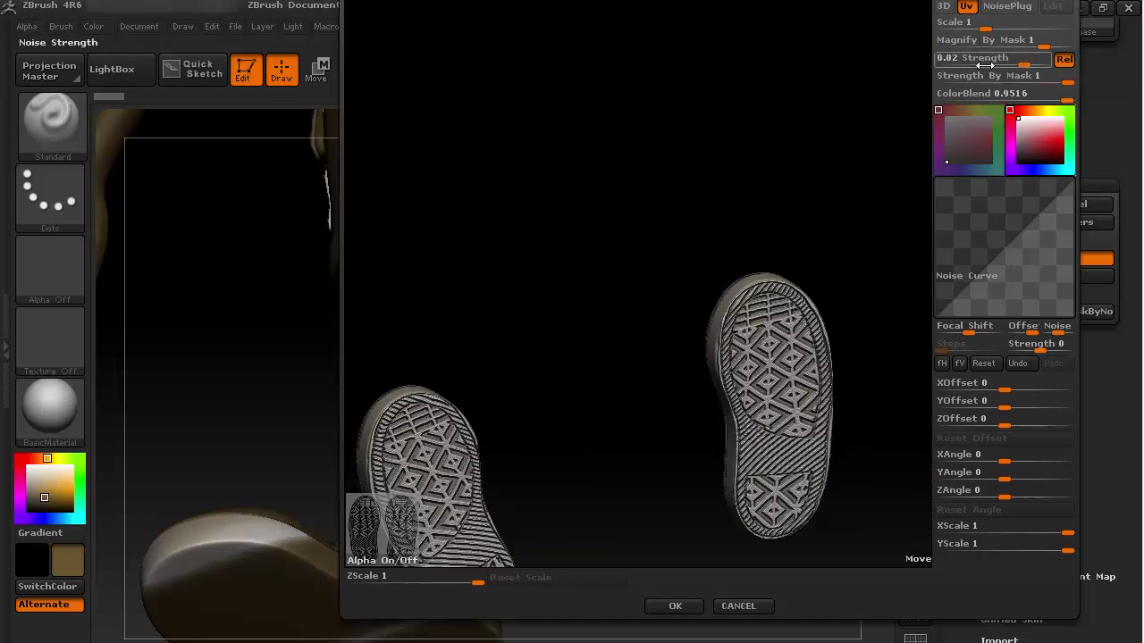
pyautogui.click(675, 606)
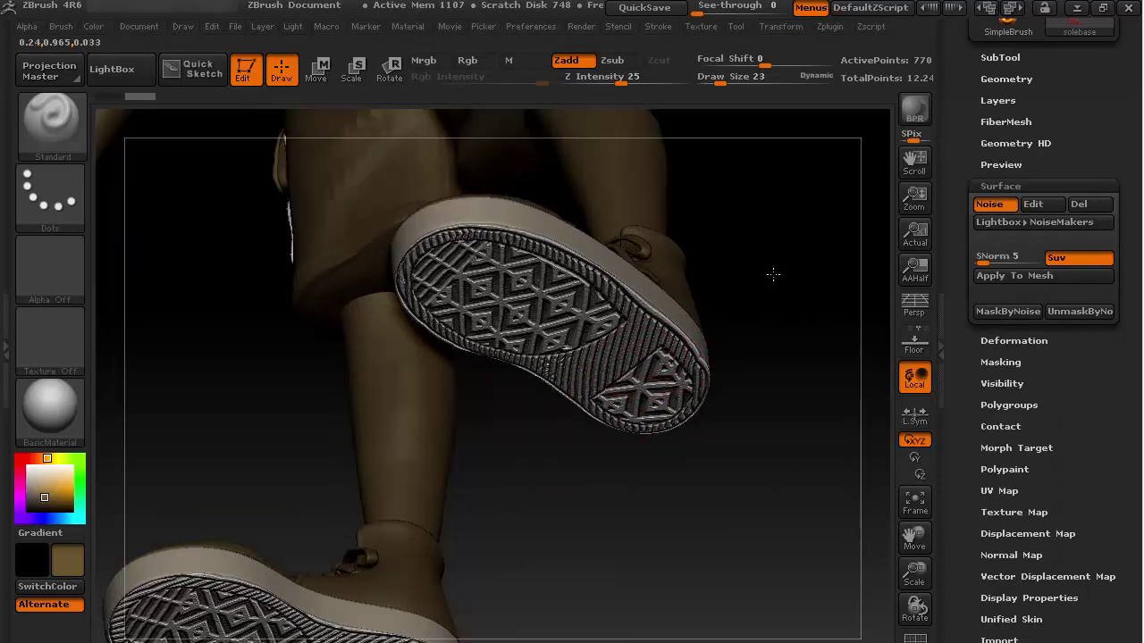
pyautogui.moveTo(773, 274); pyautogui.dragTo(760, 294)
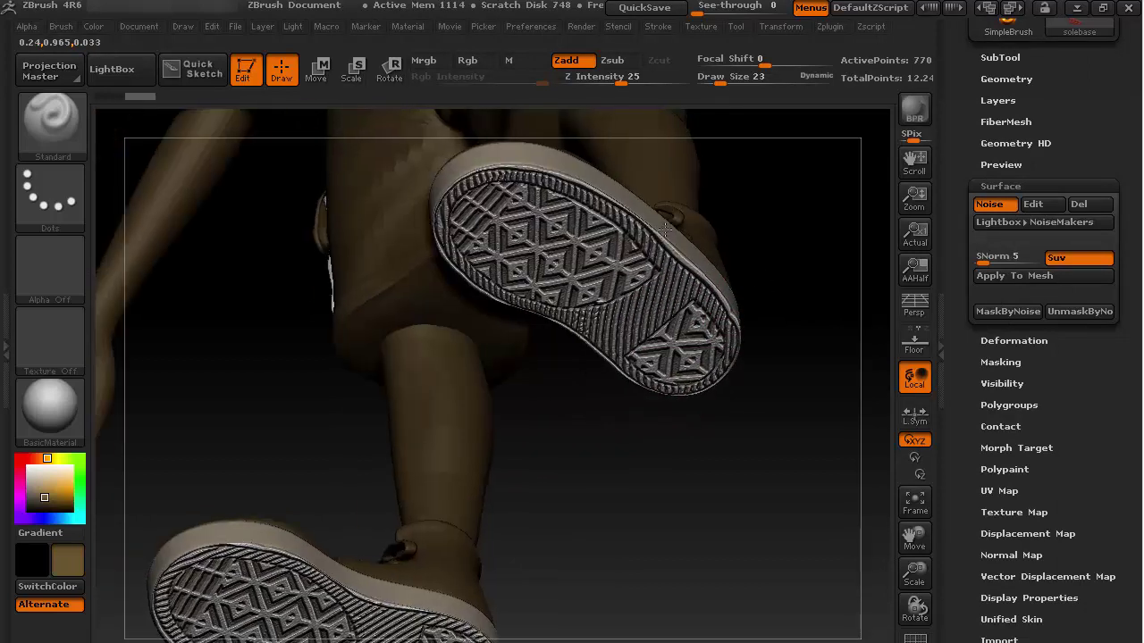
pyautogui.moveTo(792, 256)
pyautogui.mouseDown()
pyautogui.moveTo(794, 284)
pyautogui.moveTo(779, 265)
pyautogui.mouseUp()
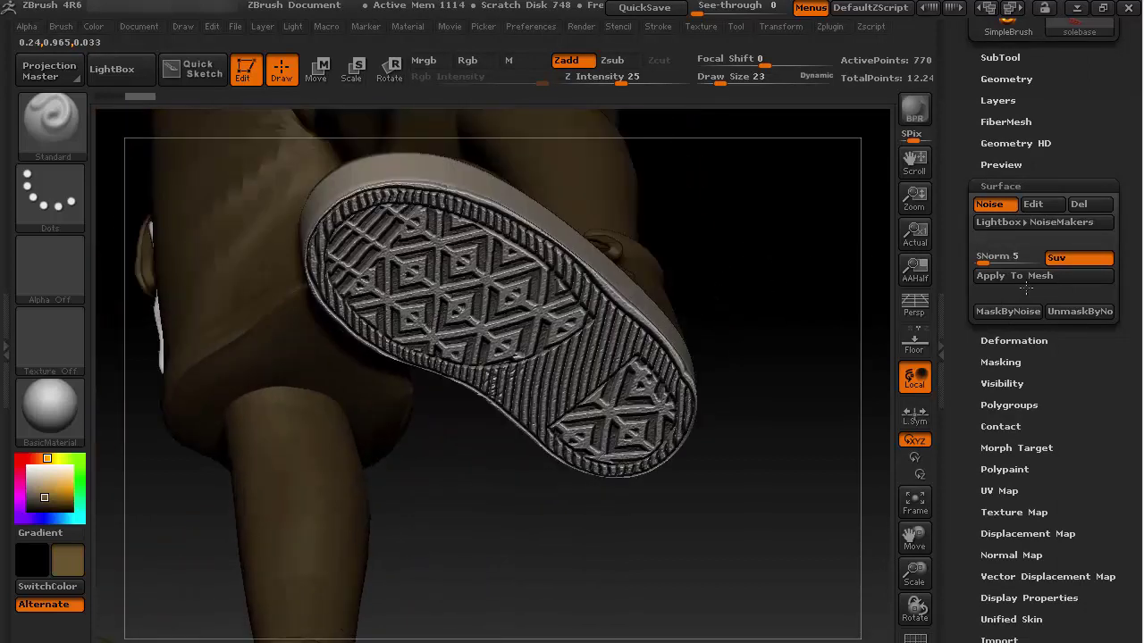
# Step: Turn off the surface noise and store a morph target of the smooth sole
pyautogui.click(983, 206)
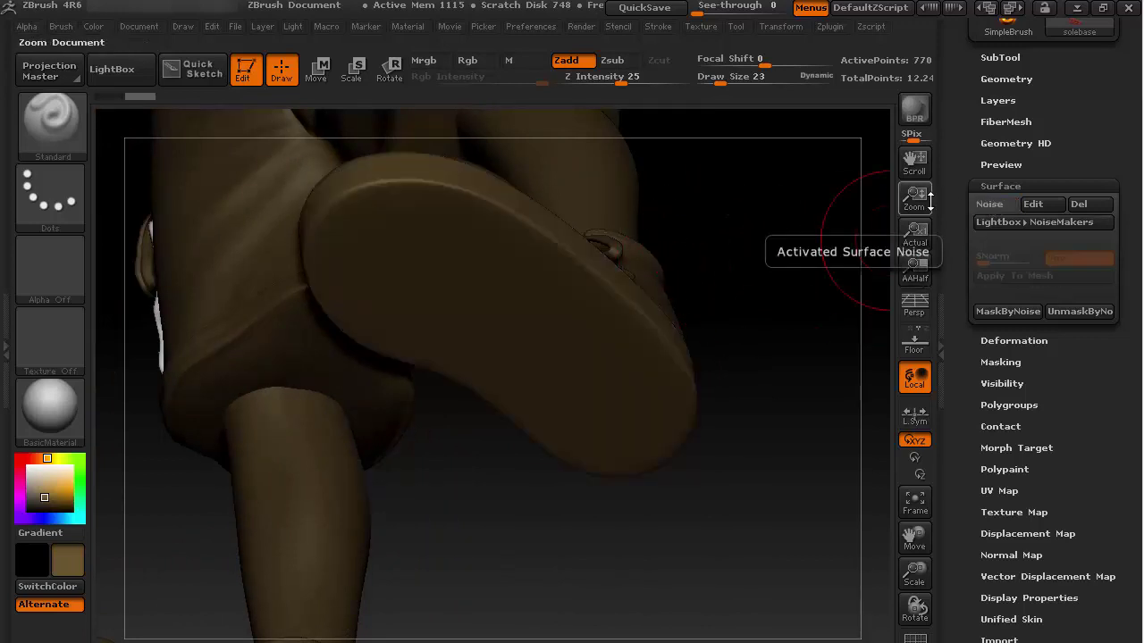
pyautogui.click(1015, 448)
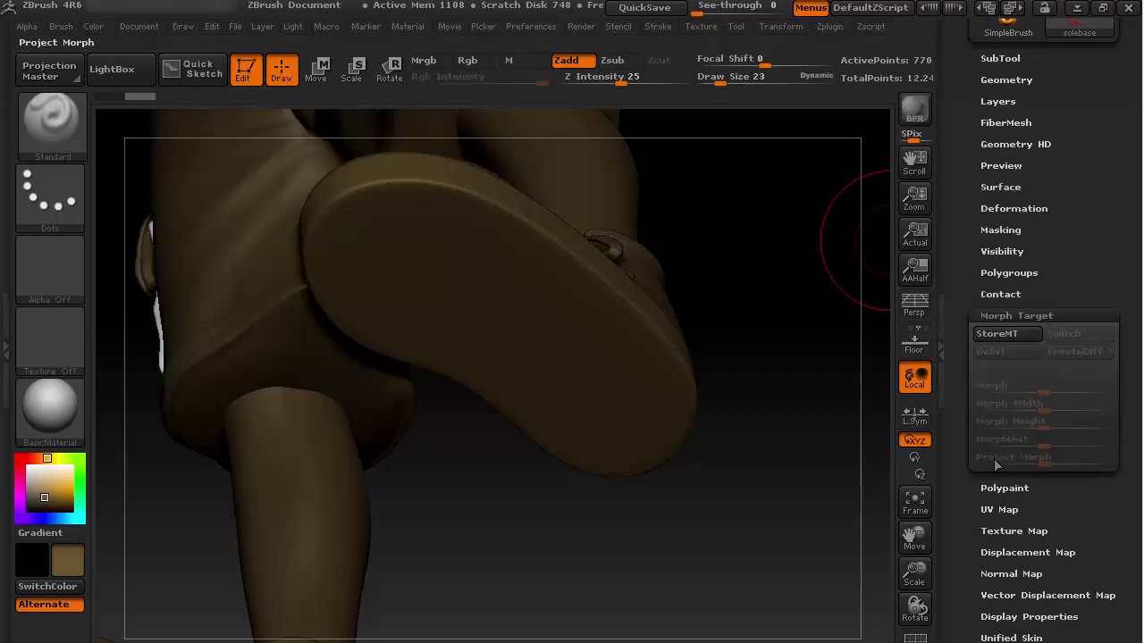
pyautogui.click(985, 336)
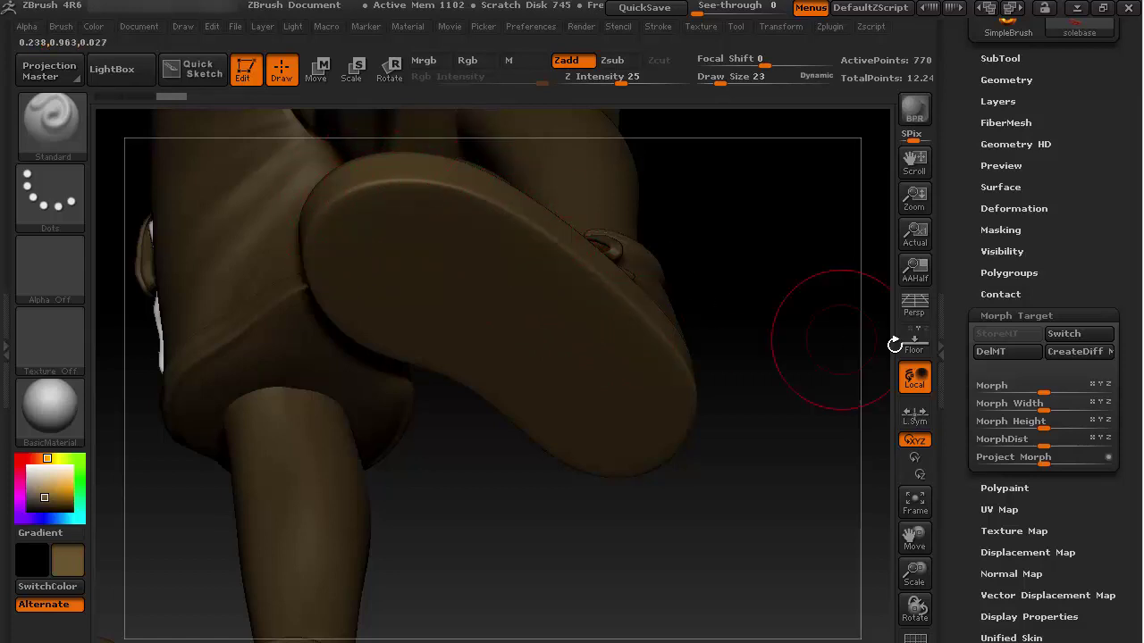
pyautogui.click(1008, 315)
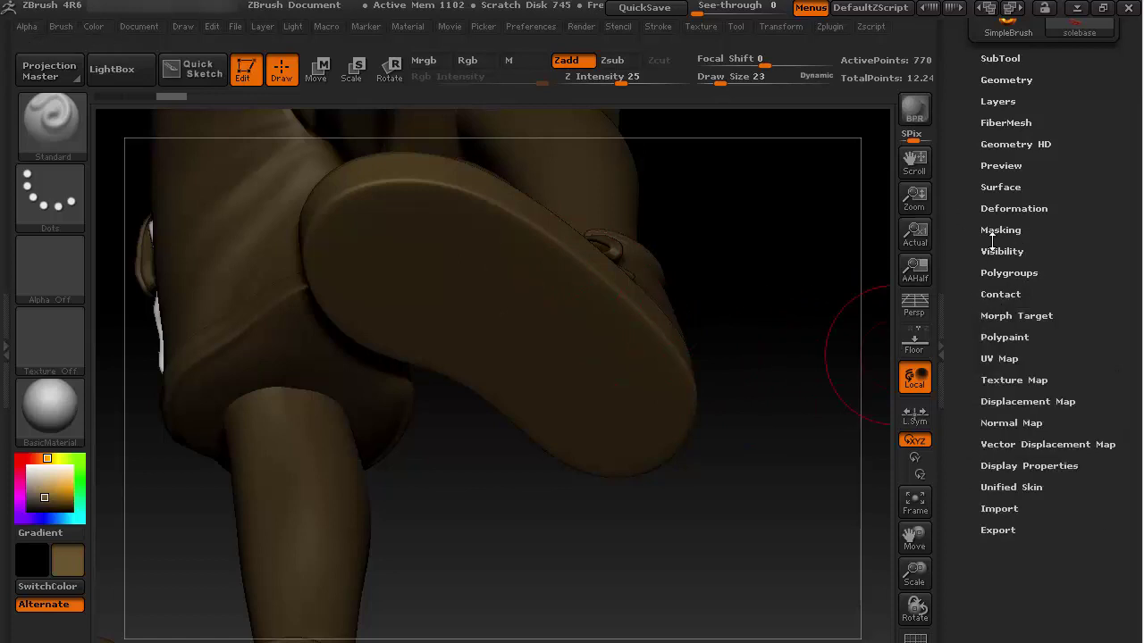
pyautogui.click(1001, 186)
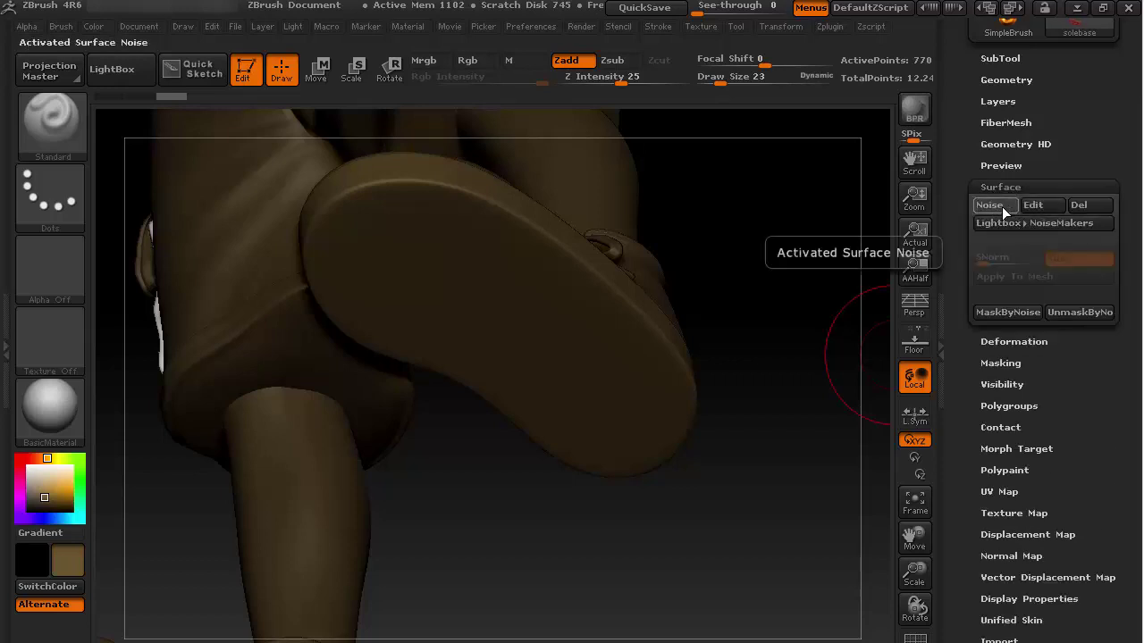
# Step: Re-enable the noise and bake the tread into the sole geometry with Apply To Mesh
pyautogui.click(1001, 207)
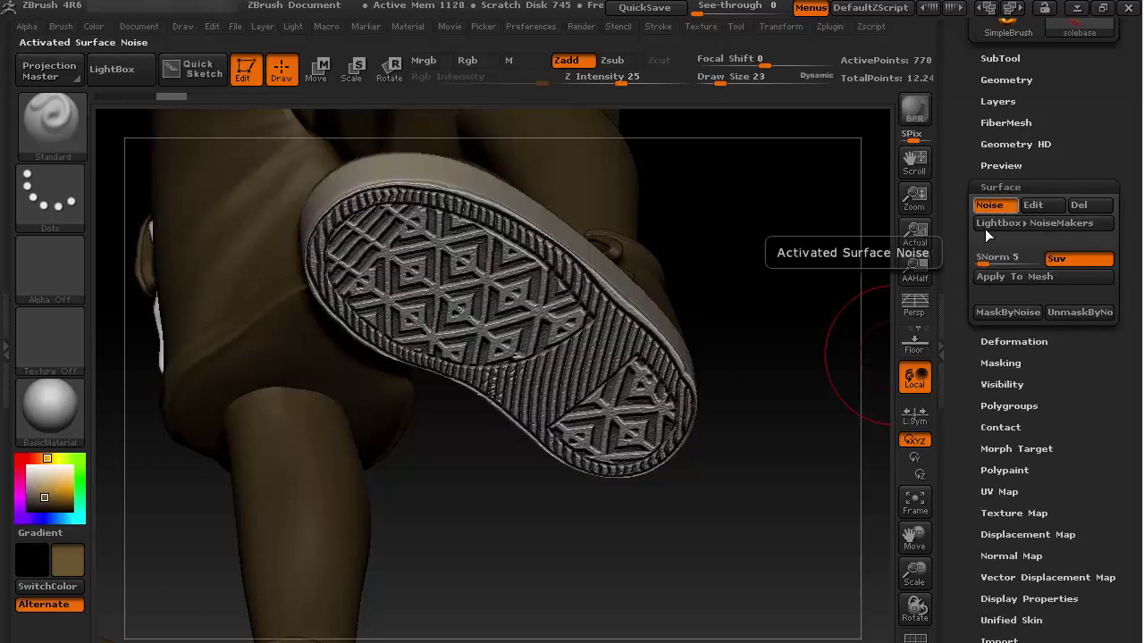
pyautogui.click(1019, 278)
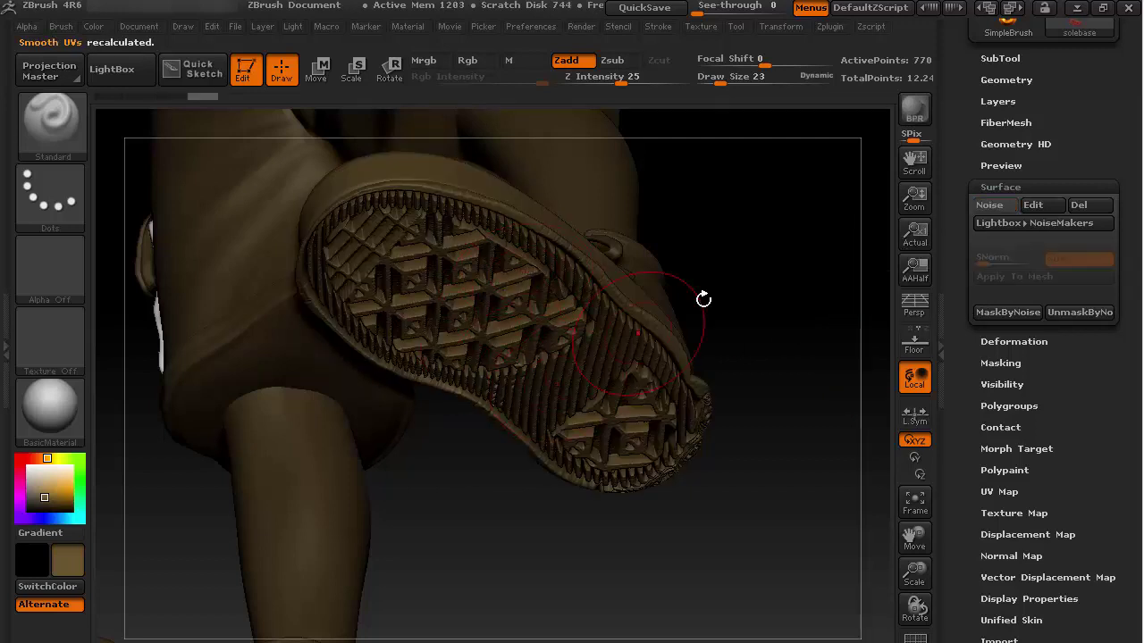
pyautogui.moveTo(794, 296); pyautogui.dragTo(578, 344)
# Step: Set the brush size to 12 and undo the baked tread, leaving the sole smooth
pyautogui.hotkey('ctrl', 'z')
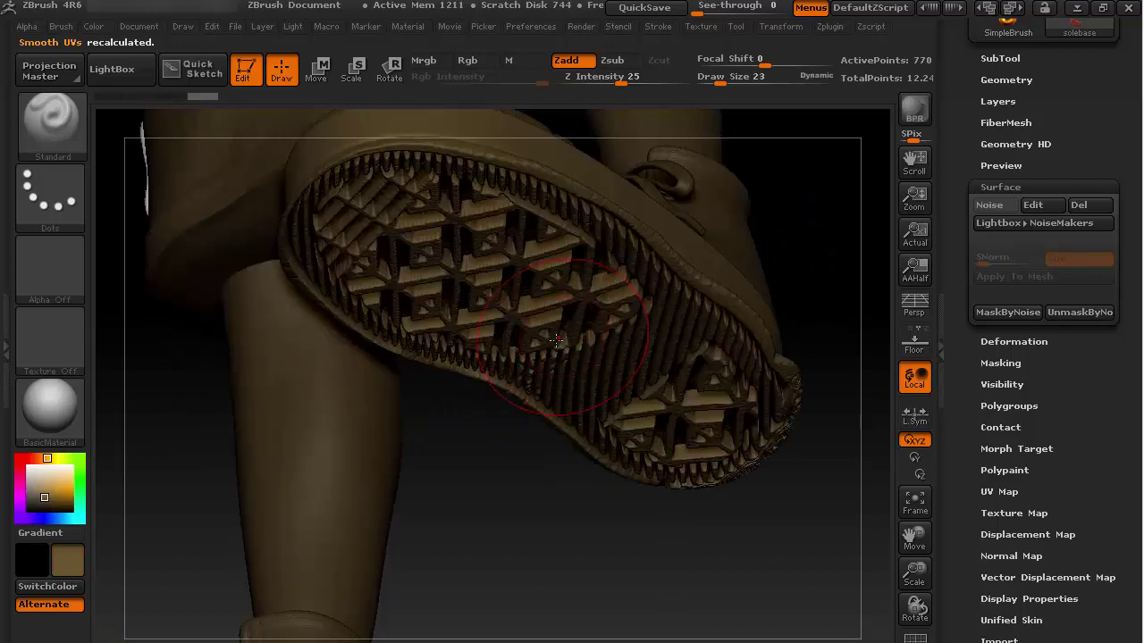
pyautogui.write('s12')
pyautogui.press('Return')
pyautogui.hotkey('ctrl', 'shift', 'z')
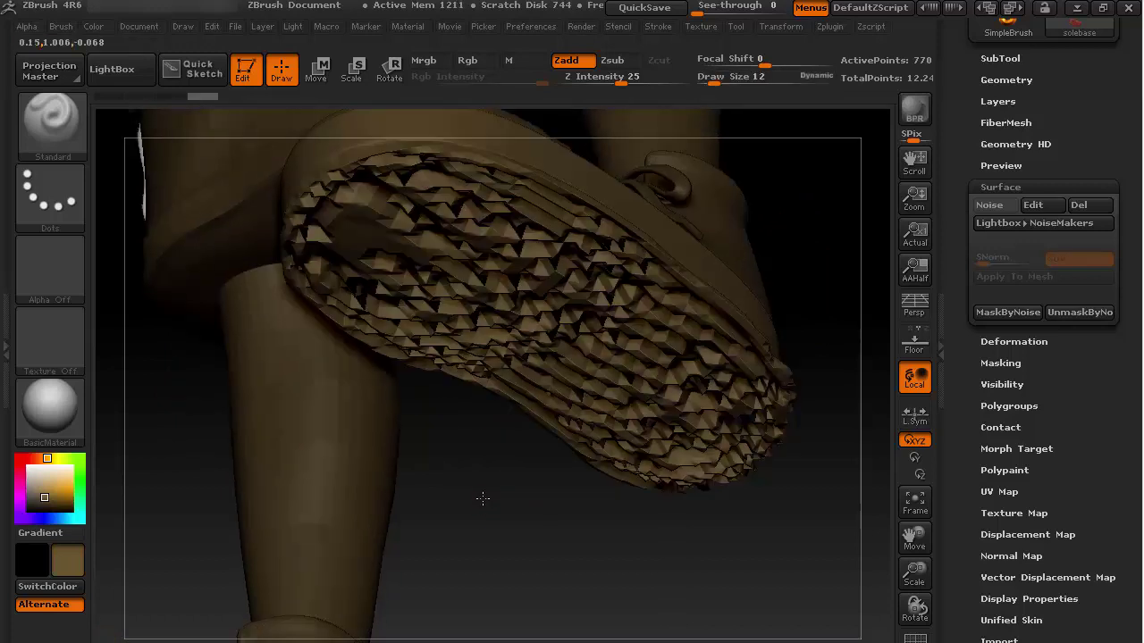
pyautogui.moveTo(480, 497); pyautogui.dragTo(555, 364)
pyautogui.hotkey('ctrl', 'z')
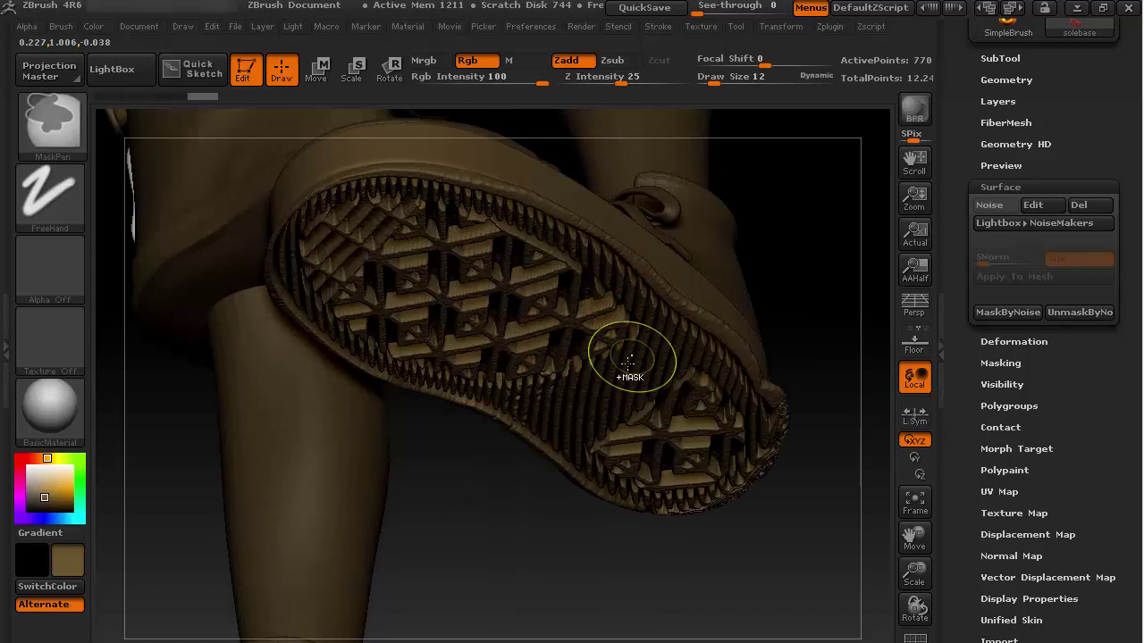
pyautogui.hotkey('ctrl', 'z')
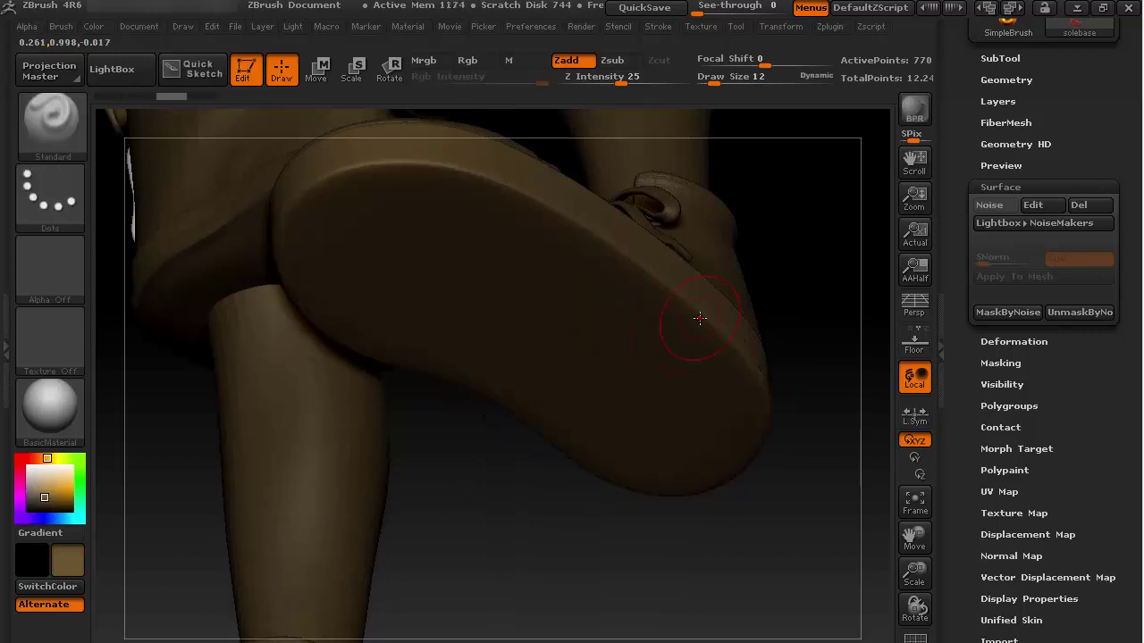
# Step: Re-enable the noise and lower its NoisePlug strength to 0.002
pyautogui.click(999, 205)
pyautogui.click(1036, 205)
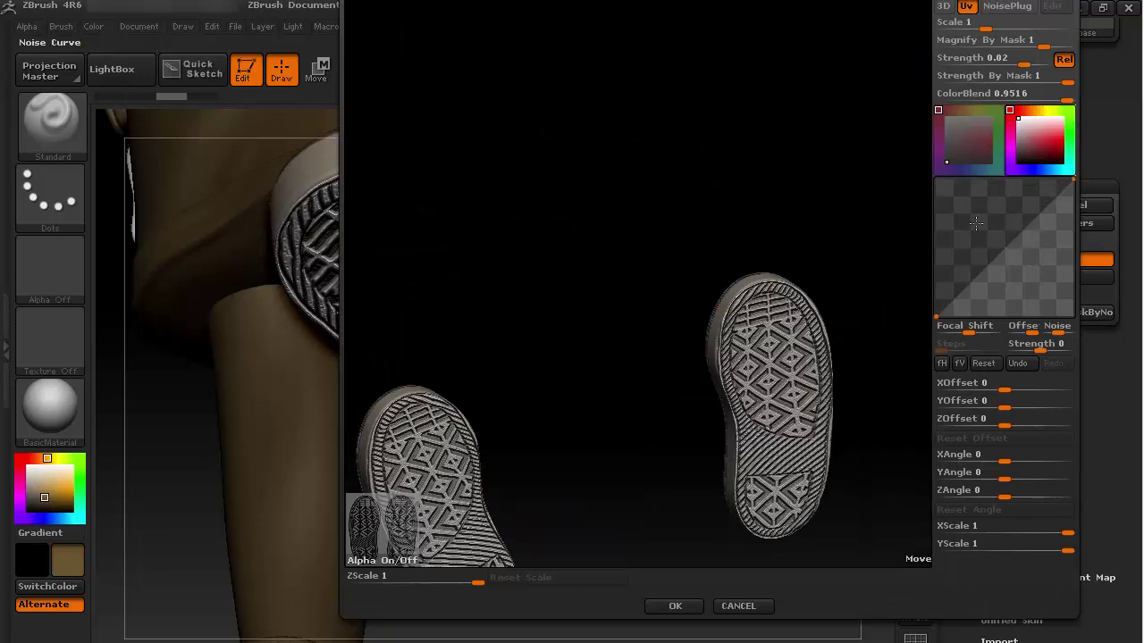
pyautogui.click(949, 57)
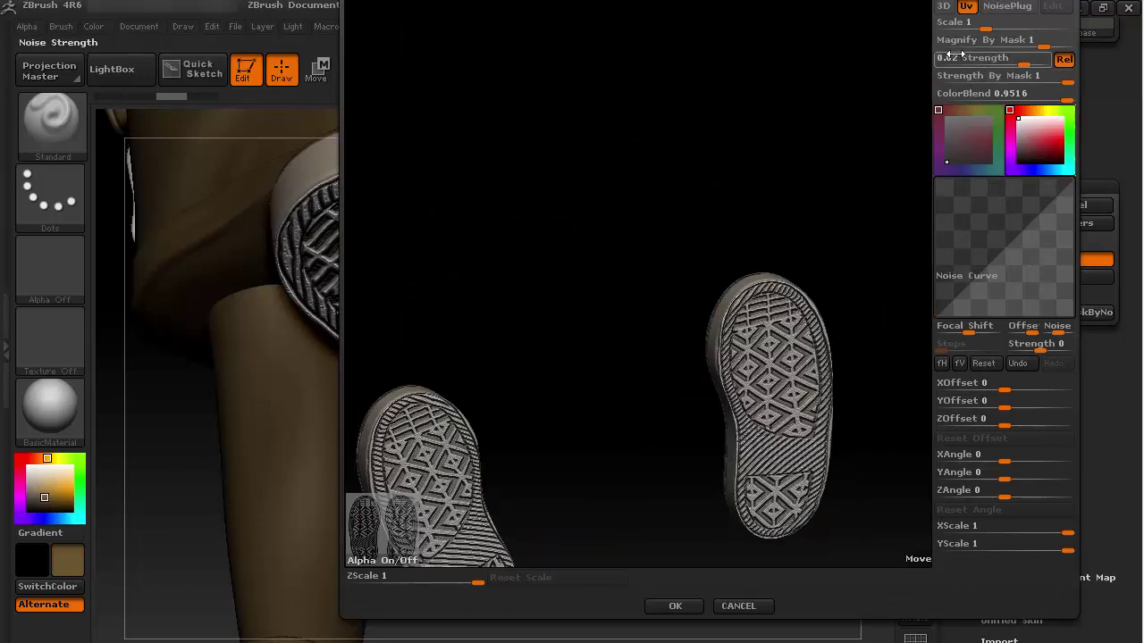
pyautogui.click(952, 56)
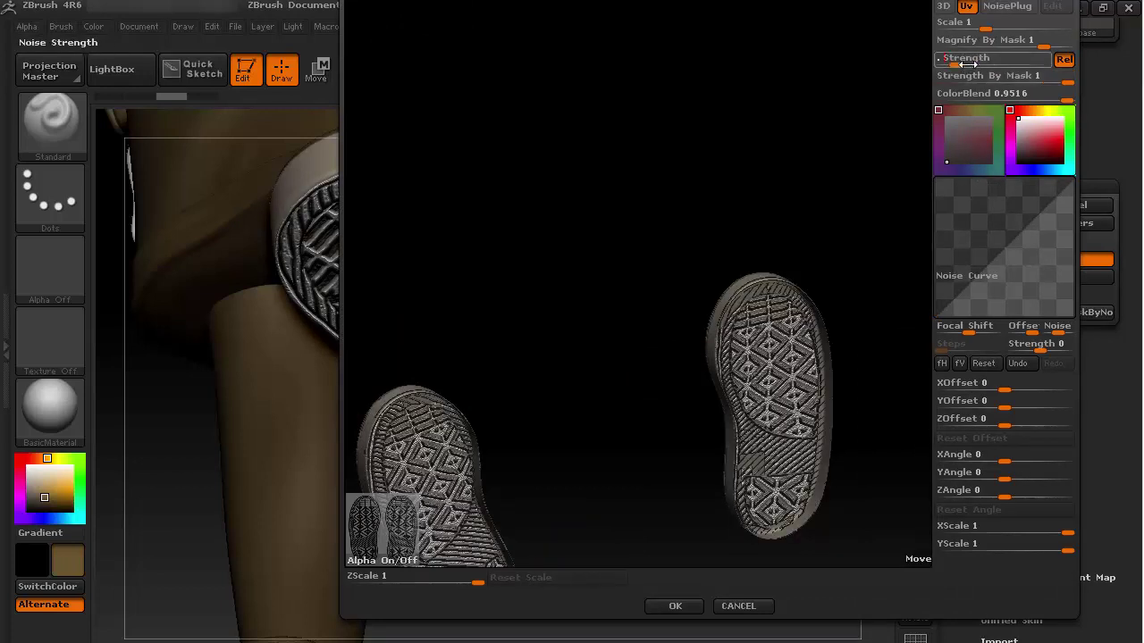
pyautogui.write('.002')
pyautogui.click(968, 62)
pyautogui.write('0.002')
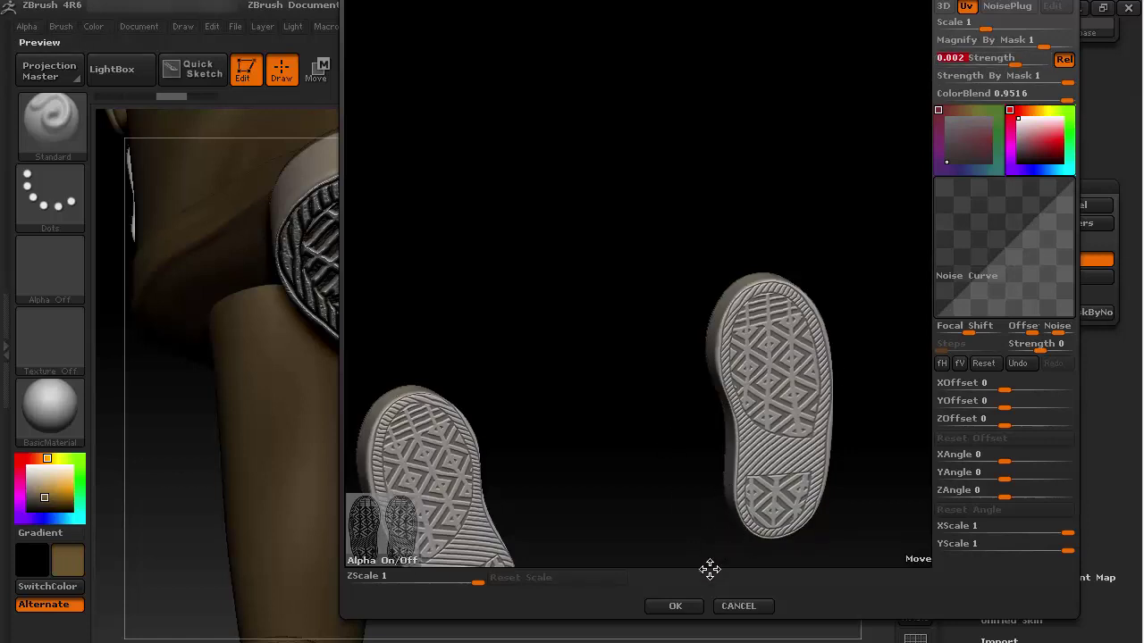
pyautogui.click(676, 606)
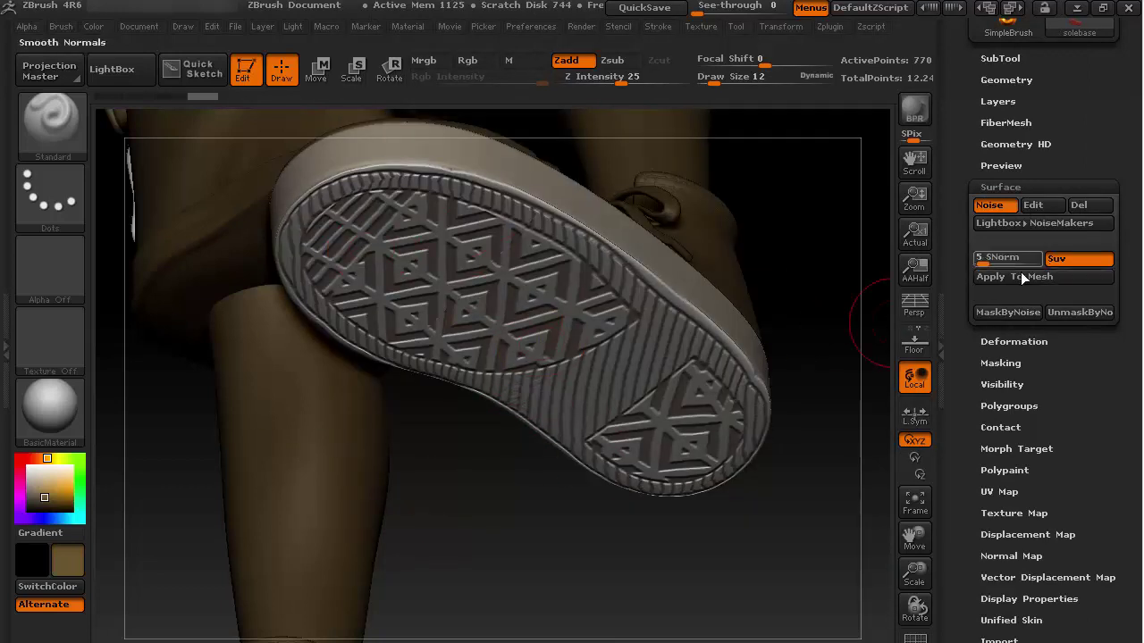
# Step: Bake the noise into the mesh with Apply To Mesh and set the secondary colour to white
pyautogui.click(1024, 276)
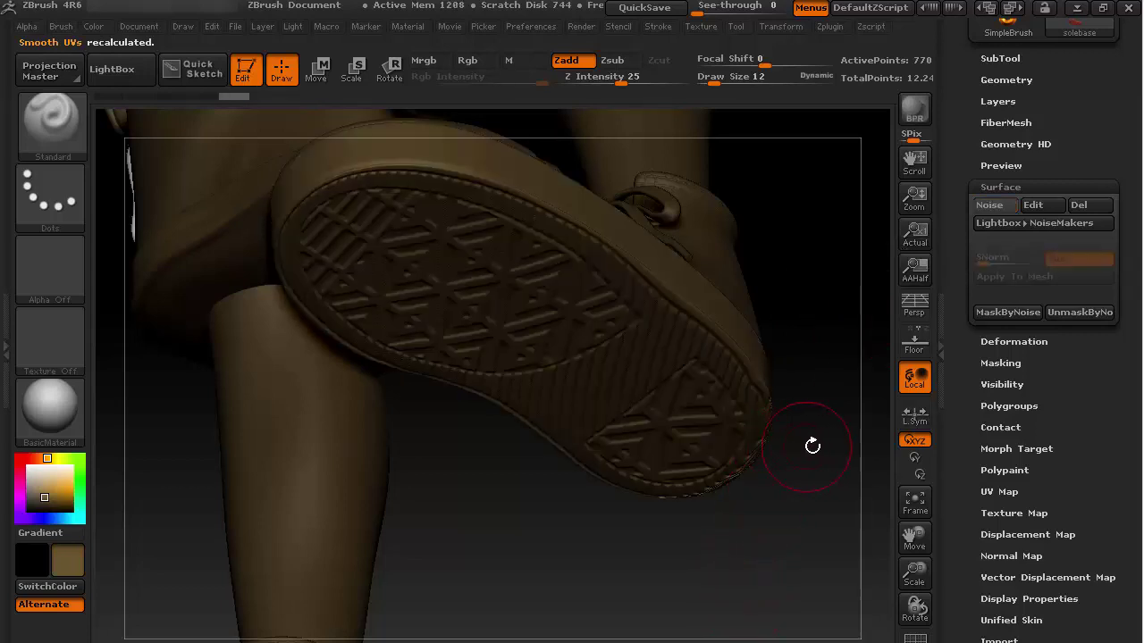
pyautogui.moveTo(815, 466); pyautogui.dragTo(804, 441)
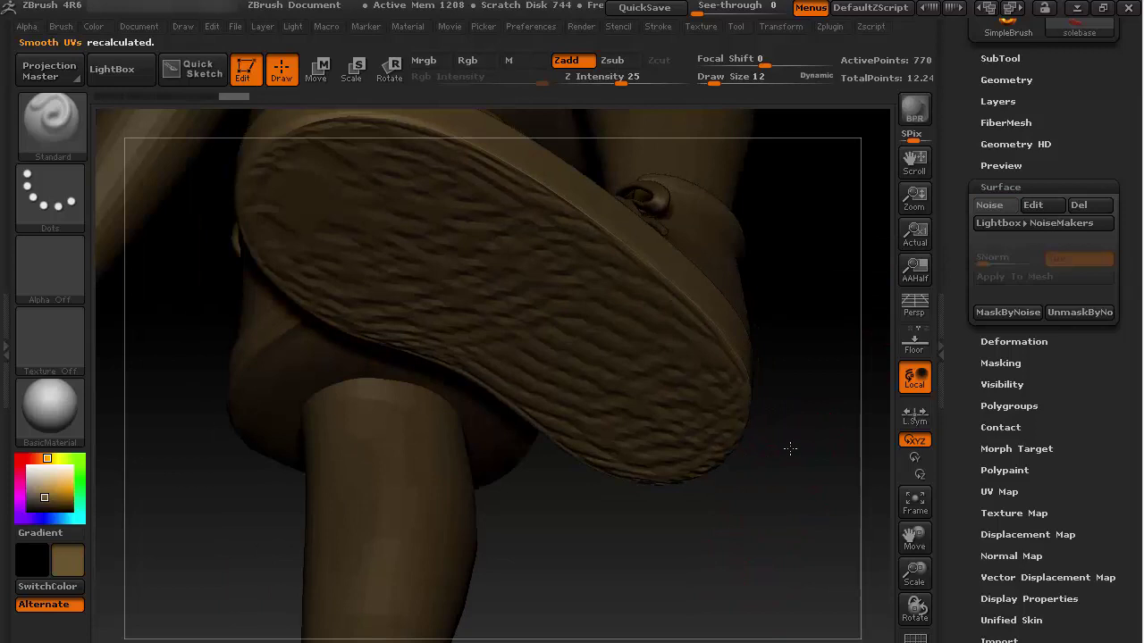
pyautogui.moveTo(54, 492); pyautogui.dragTo(21, 474)
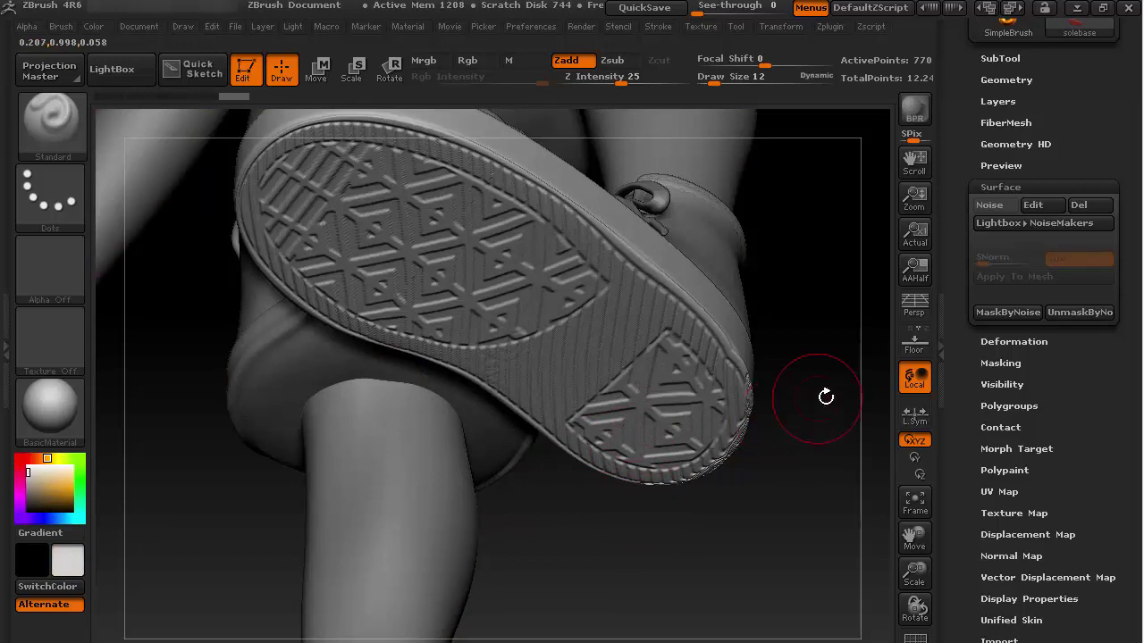
# Step: Rotate the shoe to inspect the ragged artifacts along the sole's rim
pyautogui.moveTo(715, 376); pyautogui.dragTo(706, 430)
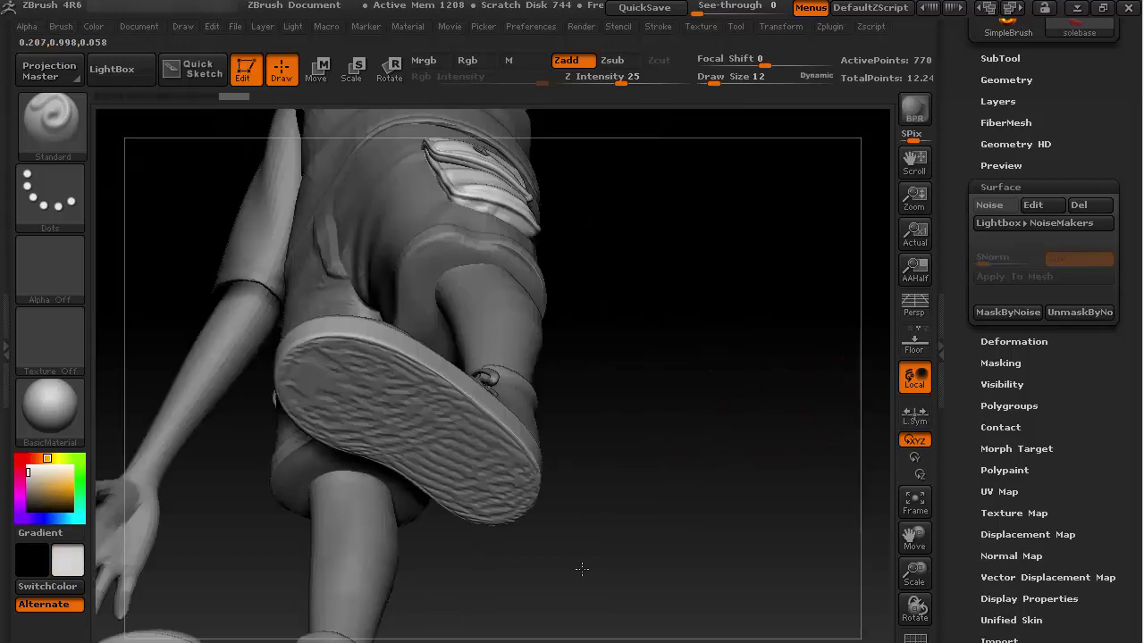
pyautogui.moveTo(689, 366)
pyautogui.mouseDown()
pyautogui.moveTo(703, 363)
pyautogui.moveTo(690, 348)
pyautogui.moveTo(705, 361)
pyautogui.mouseUp()
pyautogui.moveTo(734, 413)
pyautogui.mouseDown()
pyautogui.moveTo(747, 459)
pyautogui.moveTo(817, 365)
pyautogui.mouseUp()
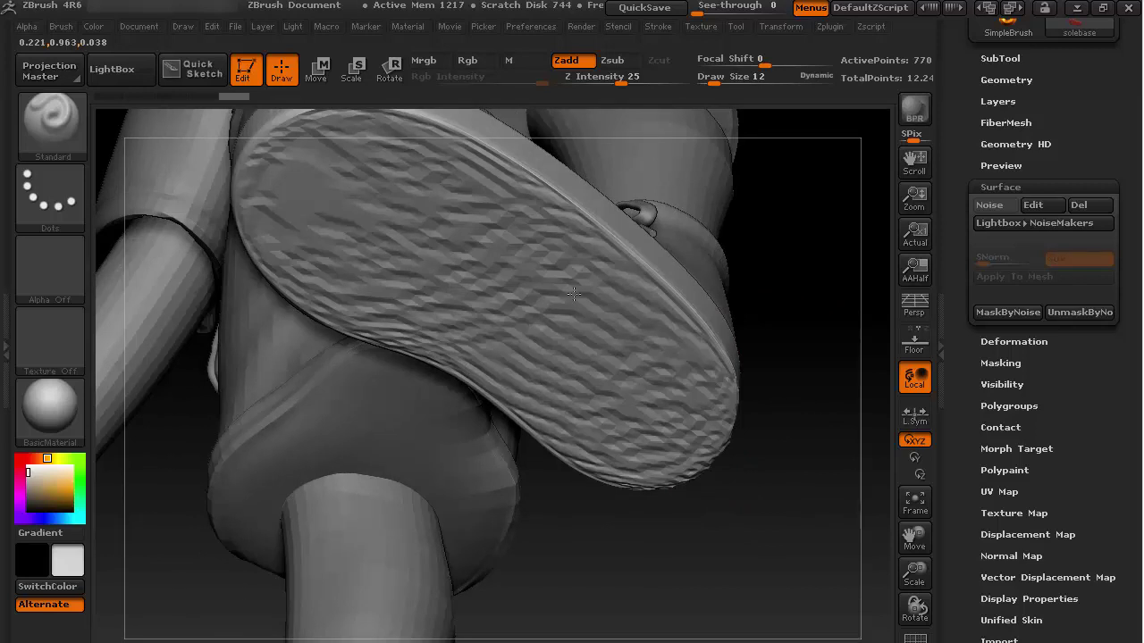
pyautogui.moveTo(749, 378); pyautogui.dragTo(459, 596)
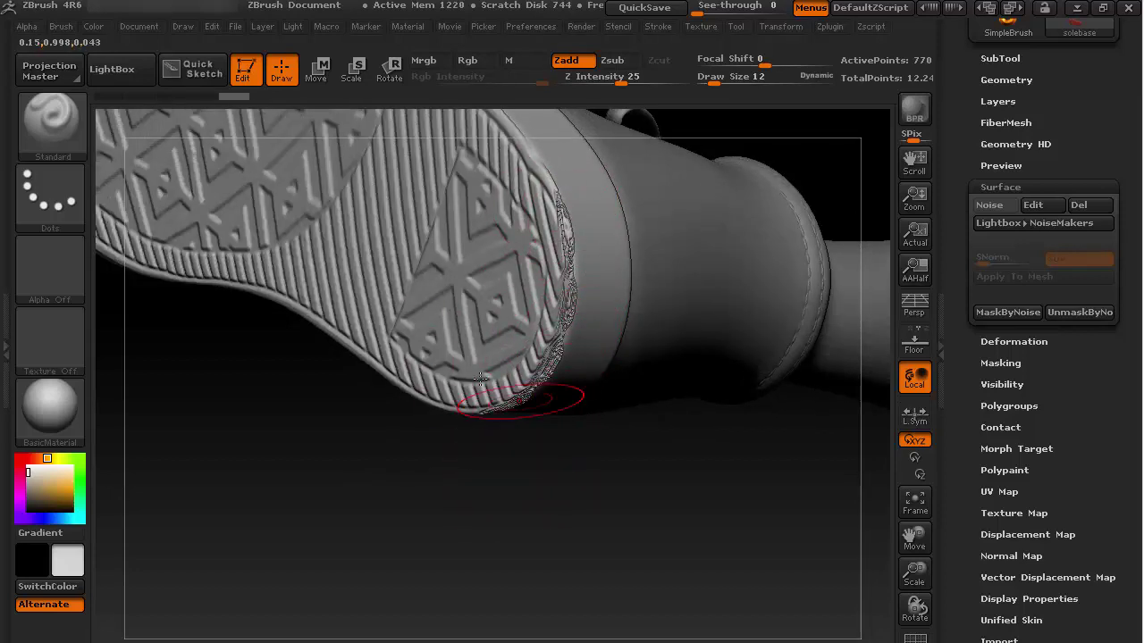
# Step: Switch to the Morph brush with a Draw Size of 5
pyautogui.click(74, 145)
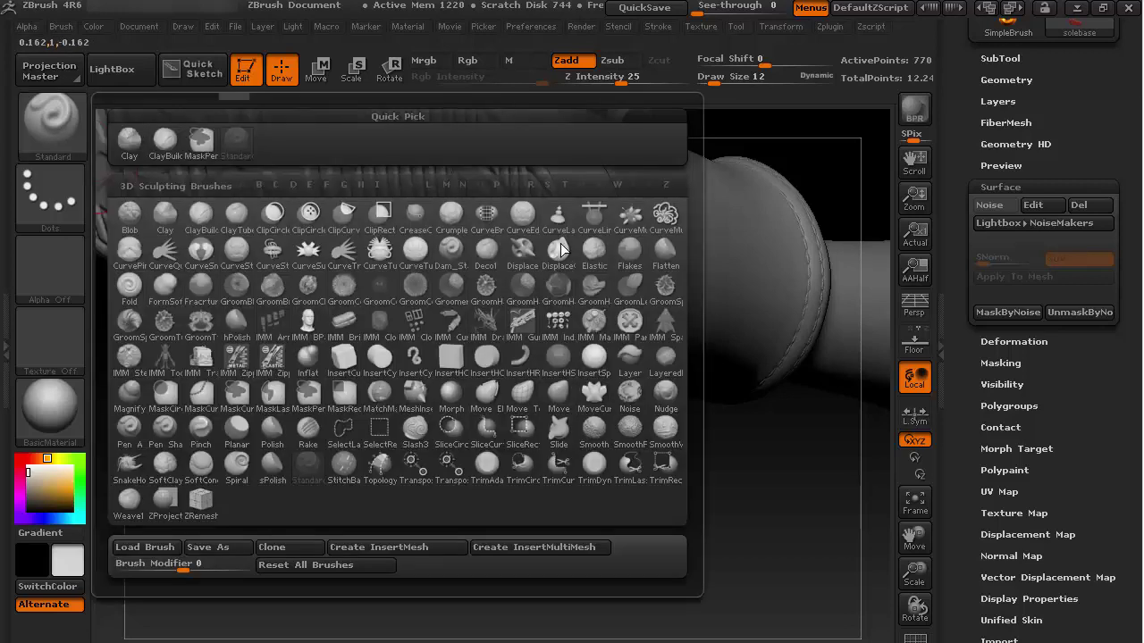
pyautogui.click(453, 402)
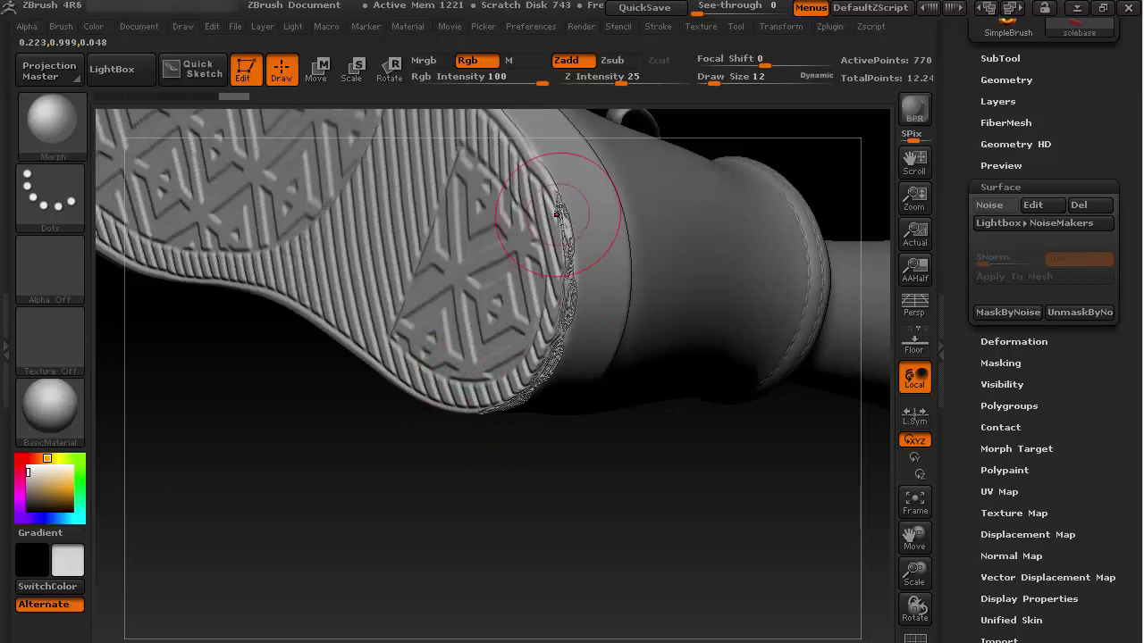
pyautogui.write('s5')
pyautogui.press('Return')
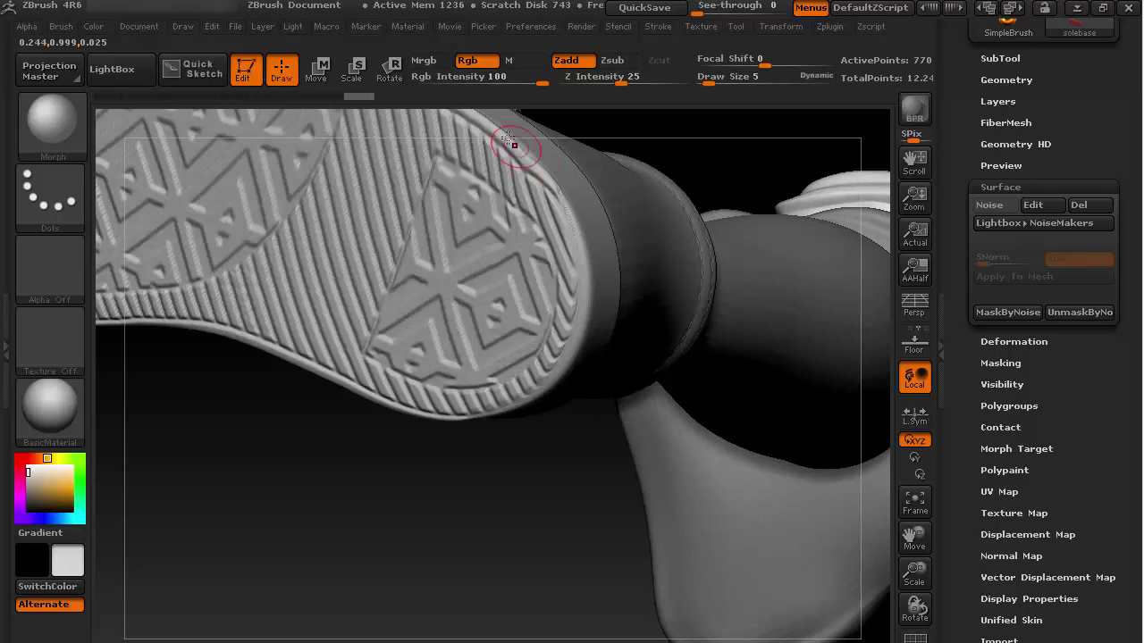
# Step: Rotate to the sole rim and morph away the noisy bumps along its edge
pyautogui.moveTo(524, 145); pyautogui.dragTo(534, 161)
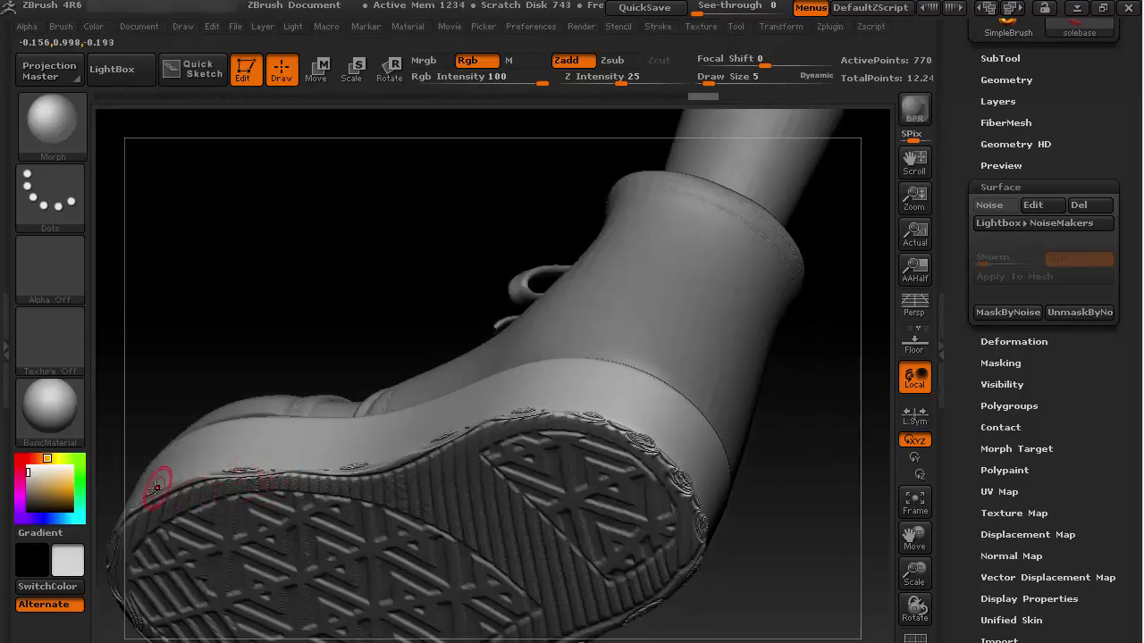
pyautogui.moveTo(166, 474)
pyautogui.mouseDown()
pyautogui.moveTo(421, 448)
pyautogui.moveTo(466, 428)
pyautogui.mouseUp()
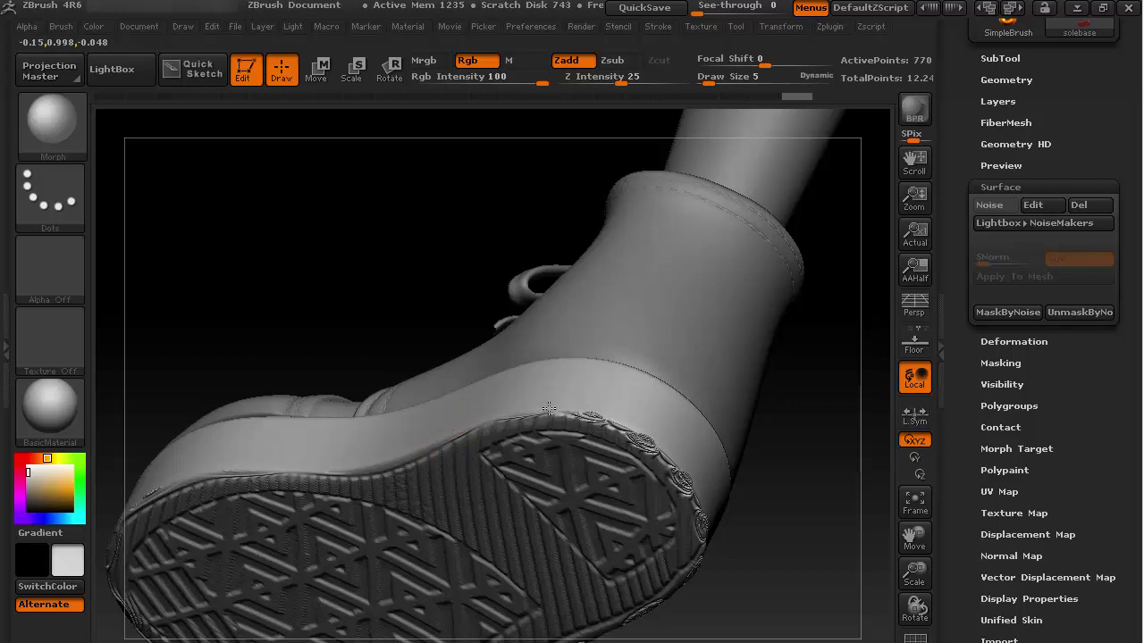
pyautogui.moveTo(548, 408); pyautogui.dragTo(562, 413)
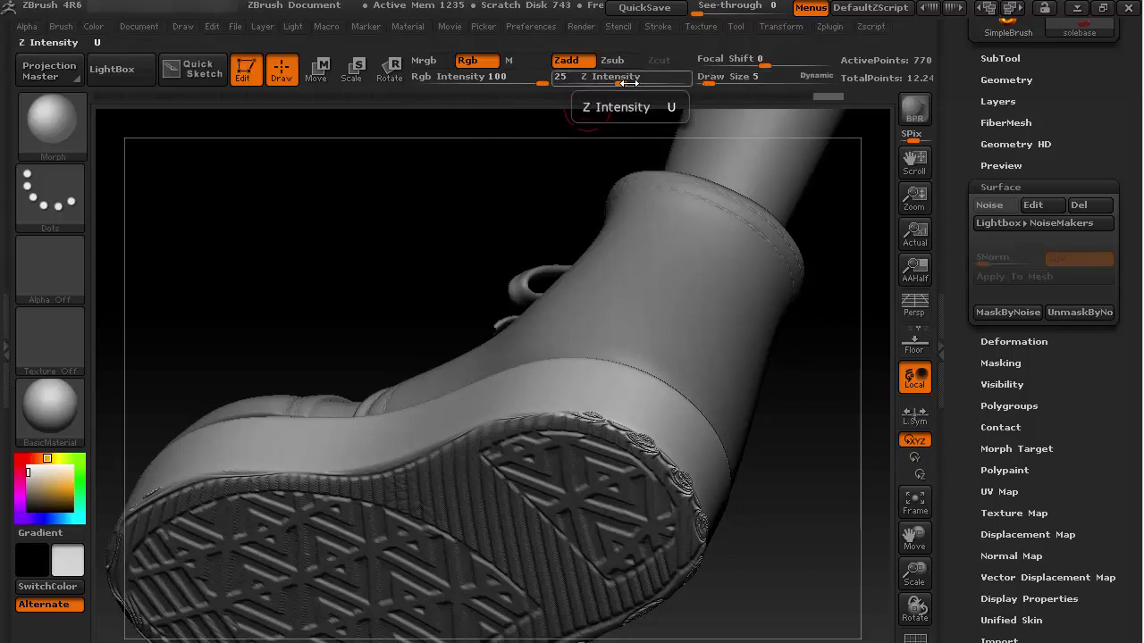
# Step: Set Z Intensity 100 and Draw Size 3, morph remaining rim spots, then rotate to check
pyautogui.moveTo(629, 82); pyautogui.dragTo(692, 83)
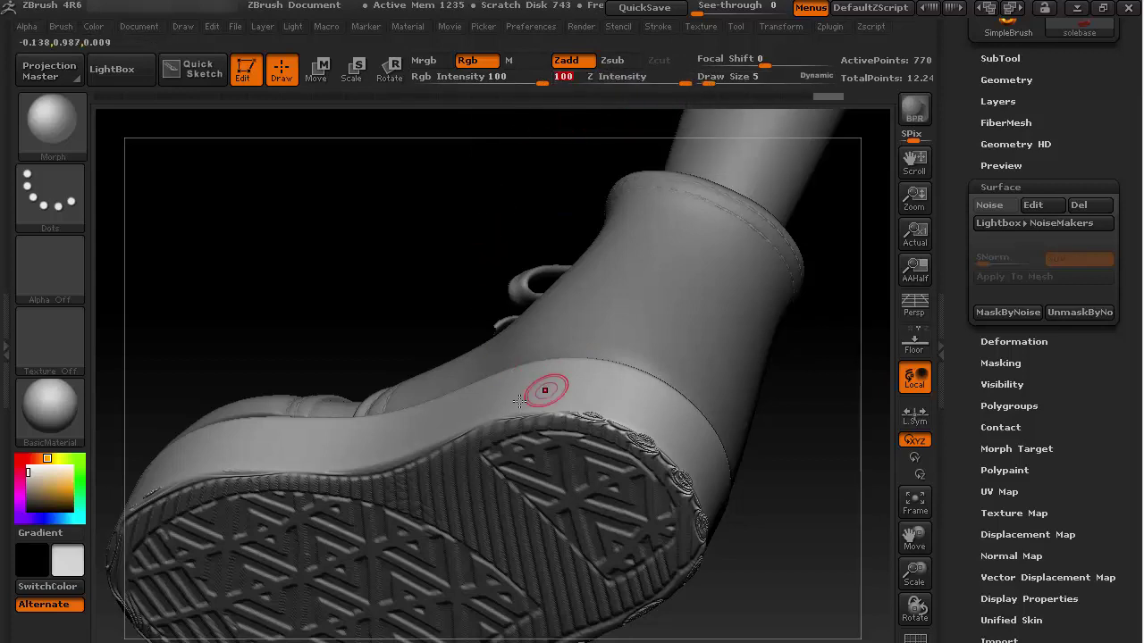
pyautogui.moveTo(574, 409); pyautogui.dragTo(597, 418)
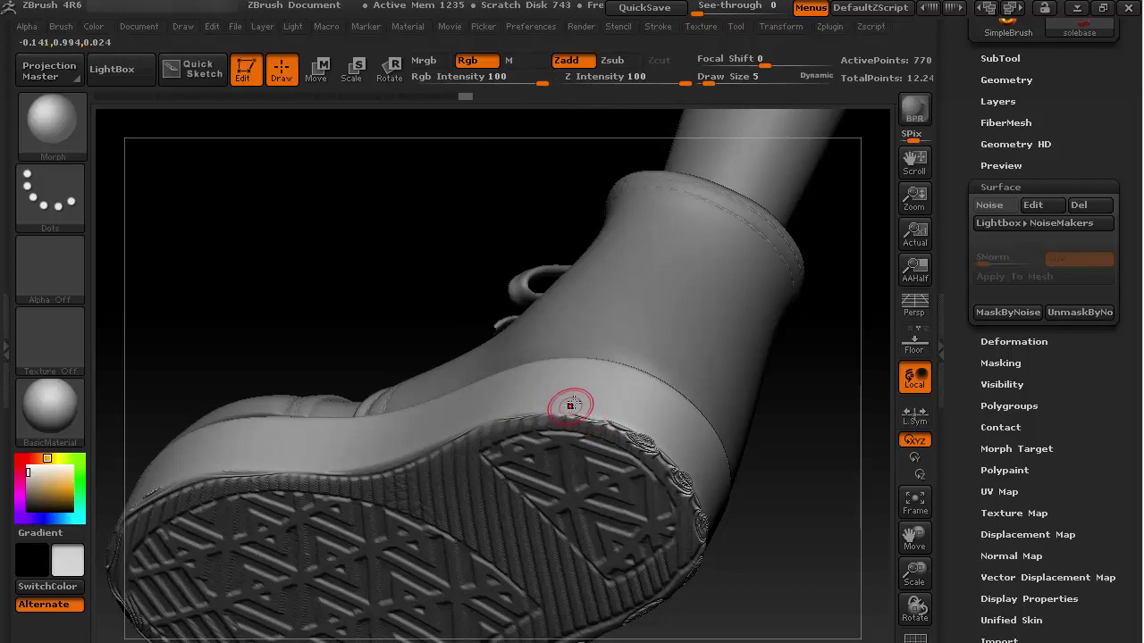
pyautogui.press('s')
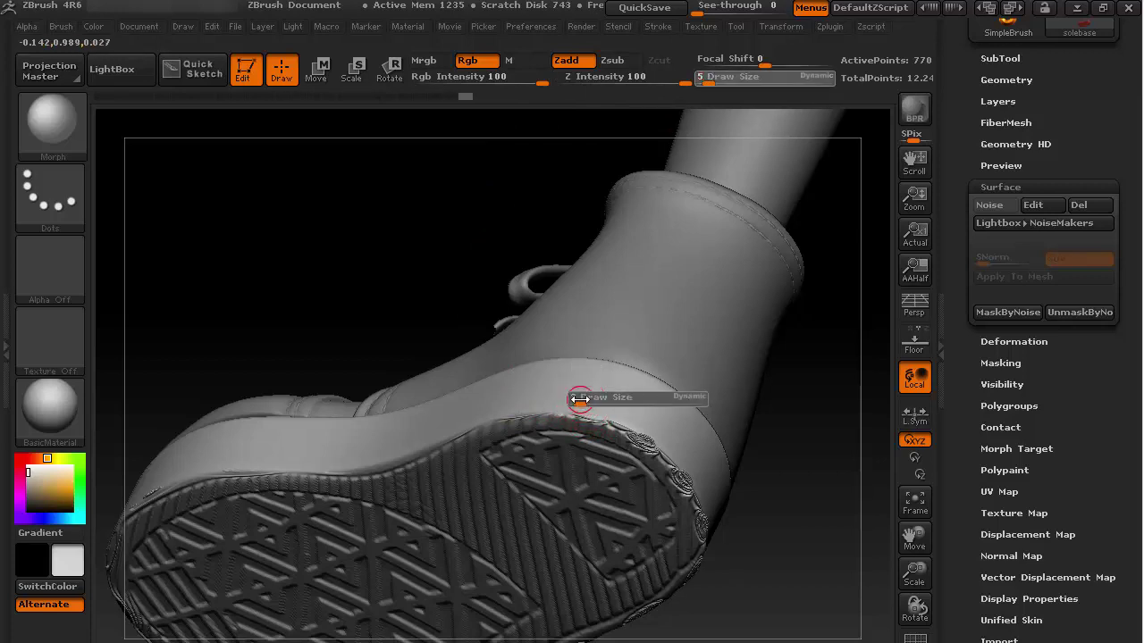
pyautogui.moveTo(580, 400); pyautogui.dragTo(577, 400)
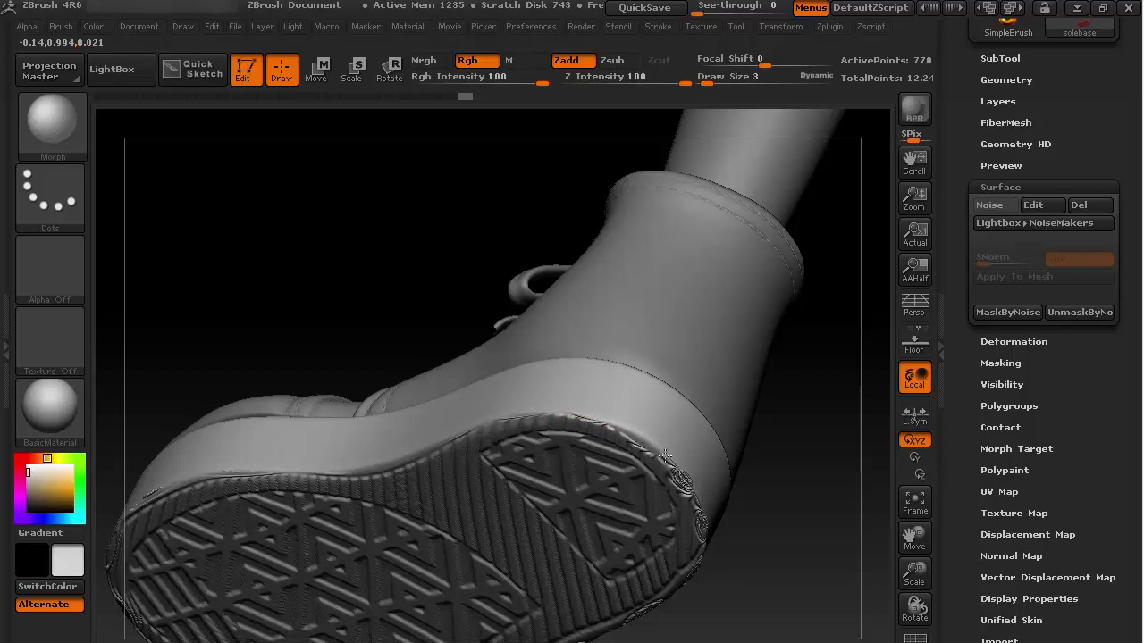
pyautogui.moveTo(688, 485)
pyautogui.mouseDown()
pyautogui.moveTo(532, 402)
pyautogui.moveTo(408, 453)
pyautogui.mouseUp()
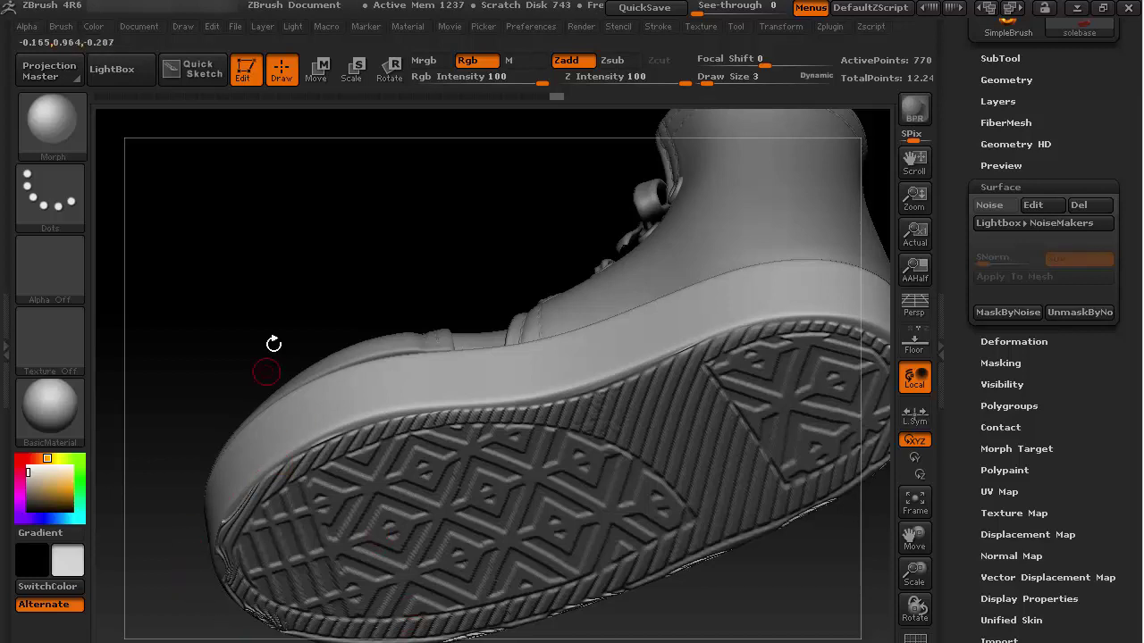
pyautogui.moveTo(256, 263); pyautogui.dragTo(317, 245)
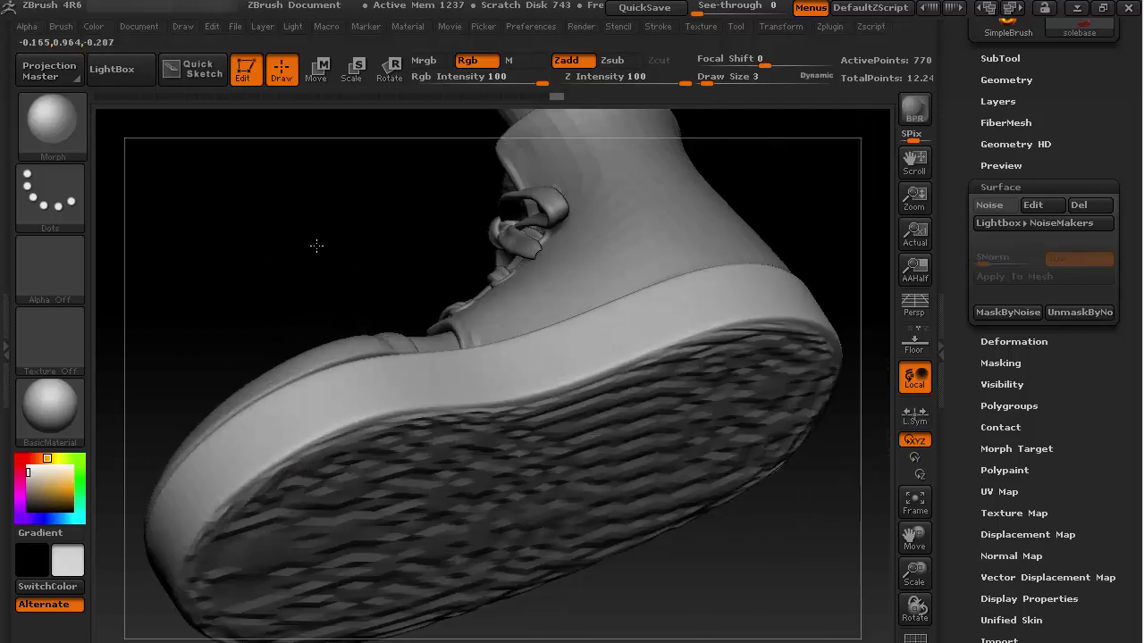